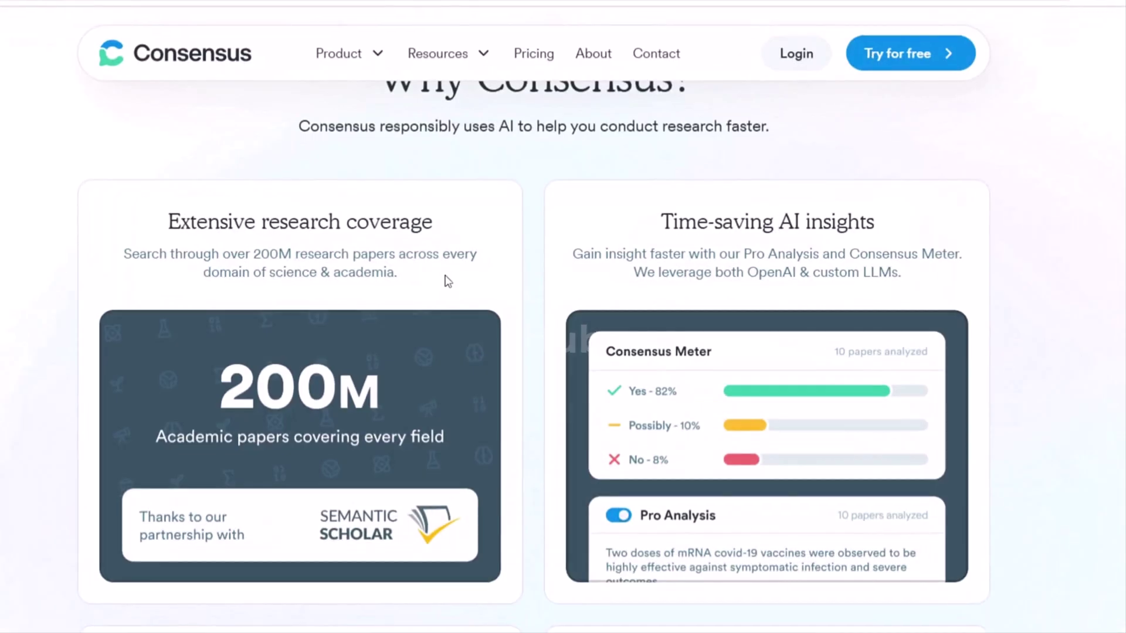
Scroll the Consensus homepage down to the 'Who Consensus helps most' audience section.
scroll(452, 228, down, 2)
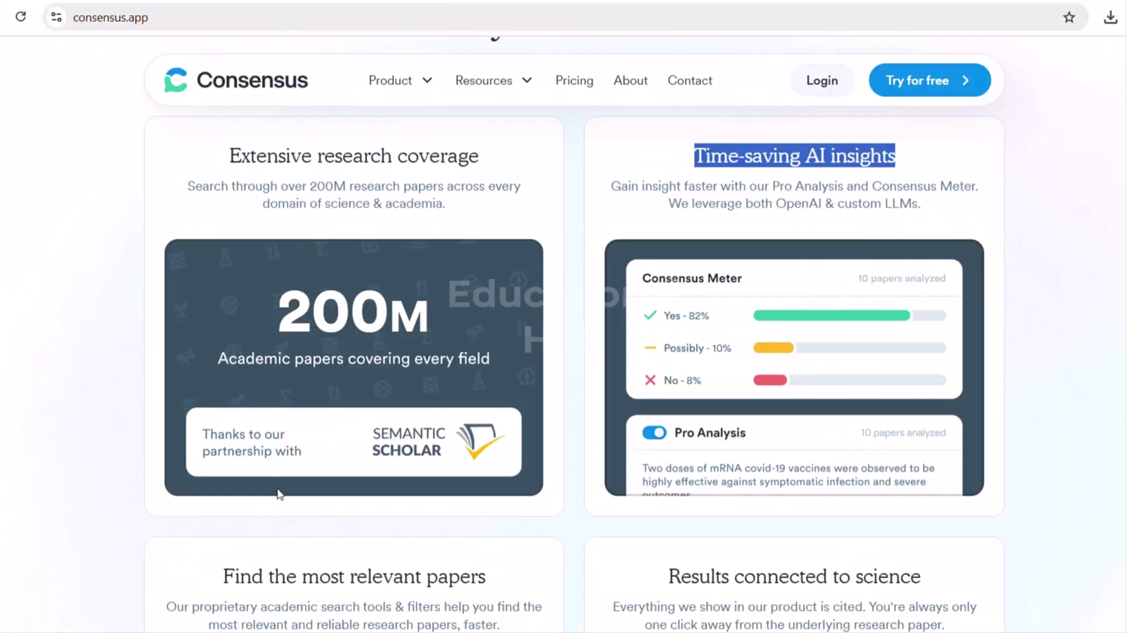
scroll(279, 494, down, 5)
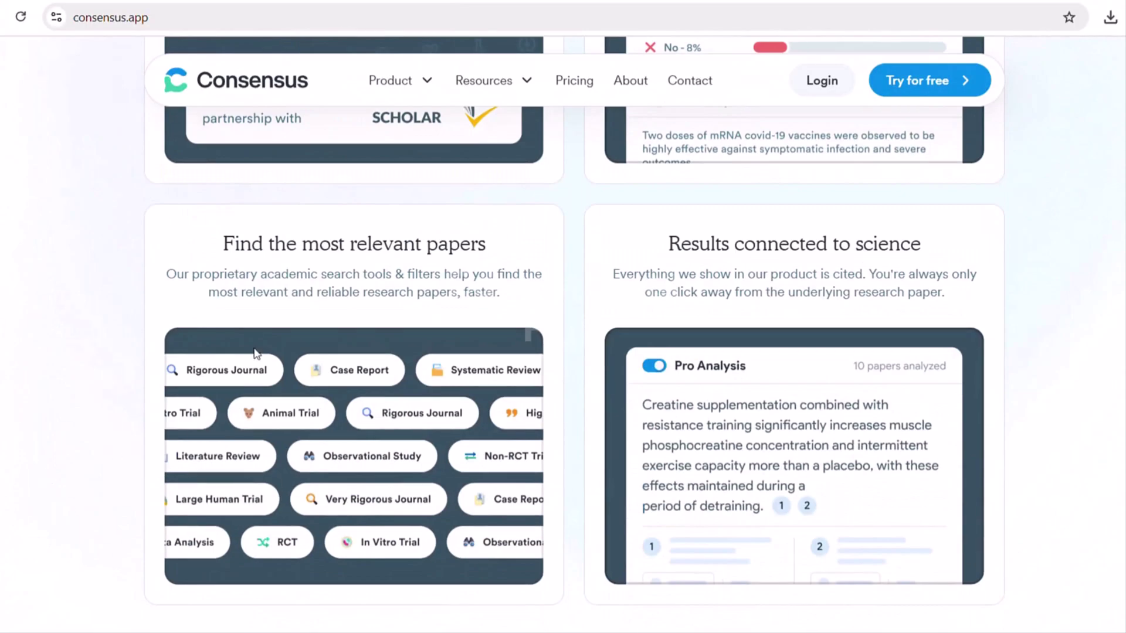
scroll(289, 249, down, 10)
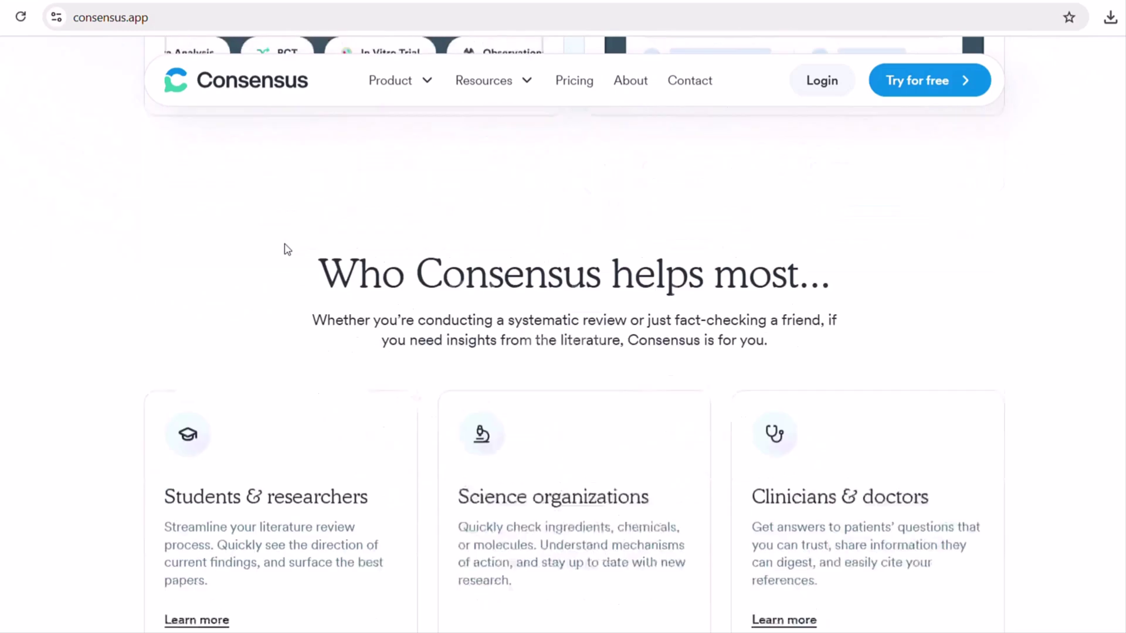
scroll(287, 249, down, 3)
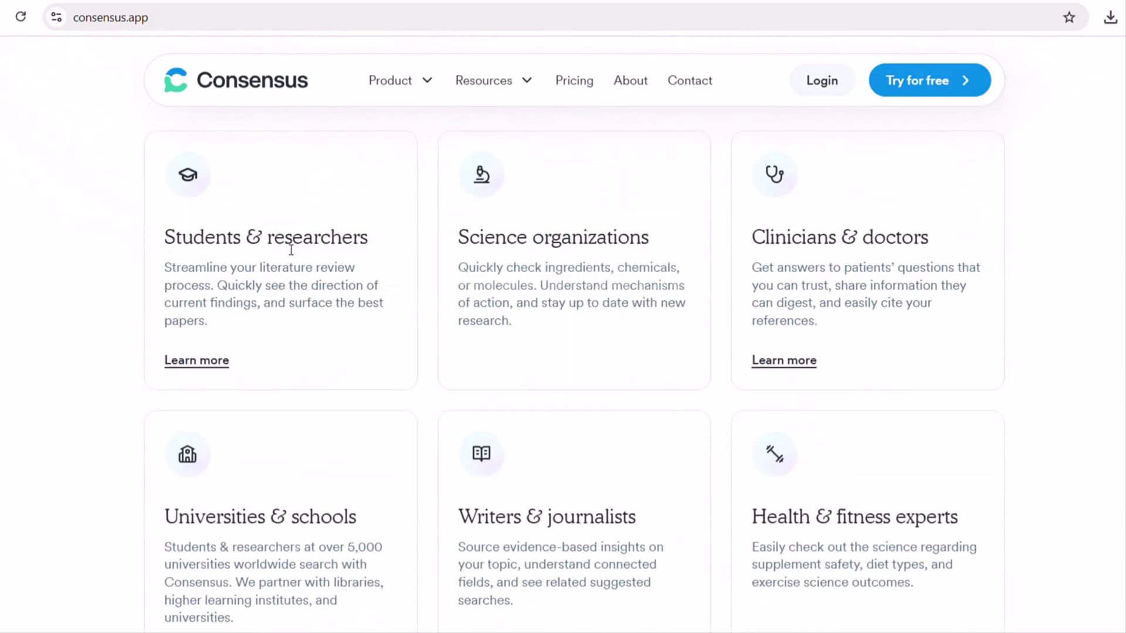
scroll(291, 250, down, 2)
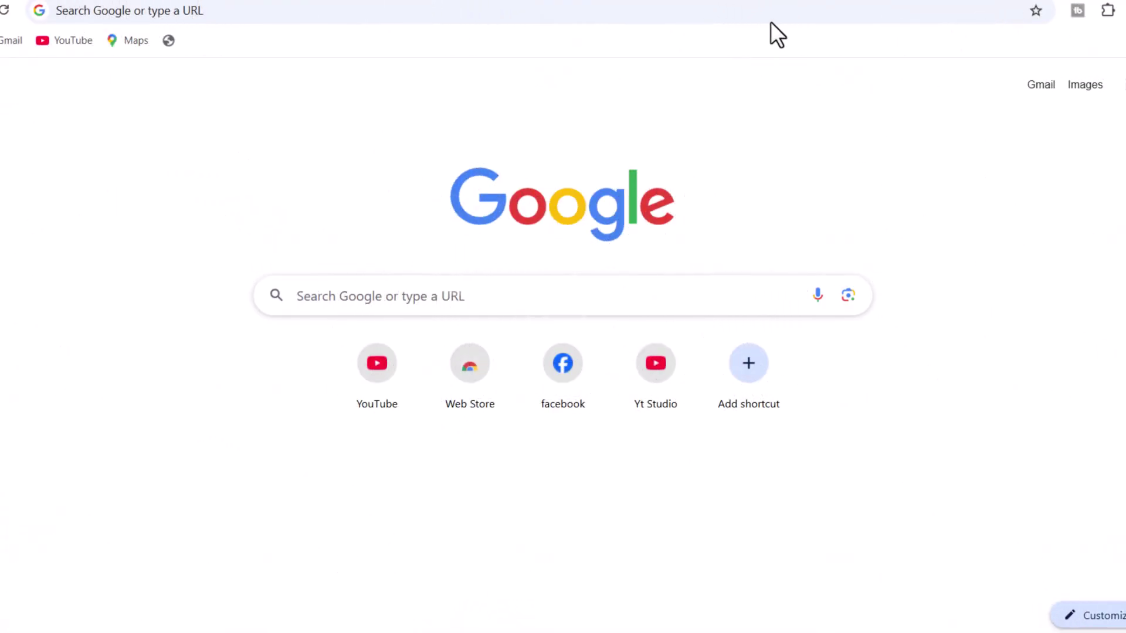
Search Google for 'consensus ai' and open the 'Consensus: AI-powered Academic Search Engine' result.
click(439, 297)
text(conse)
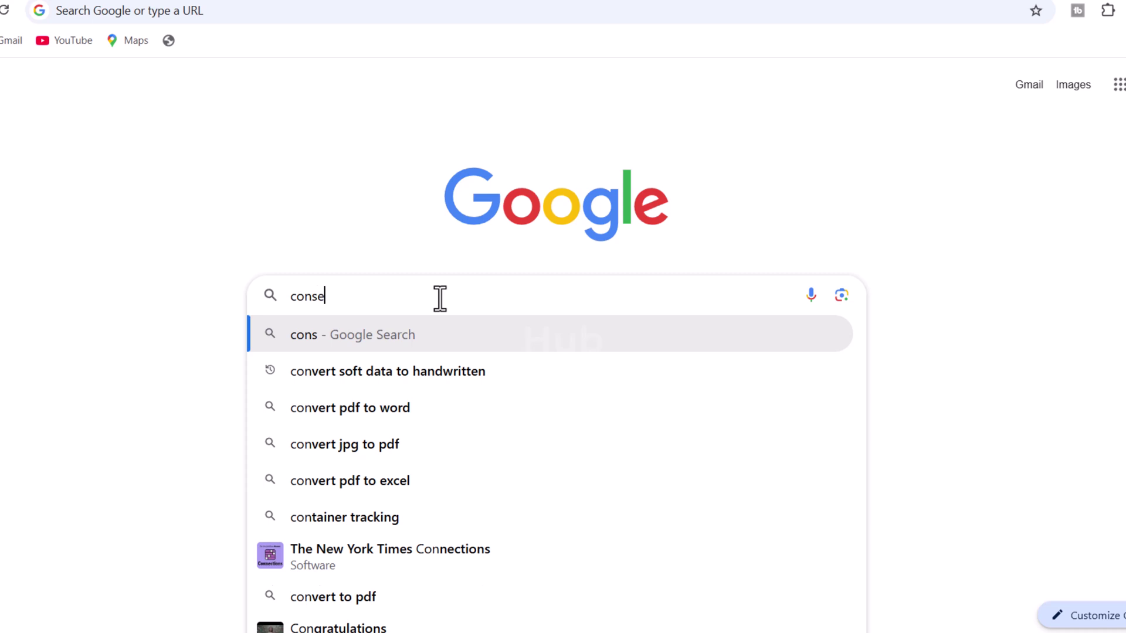
text(nsus ai)
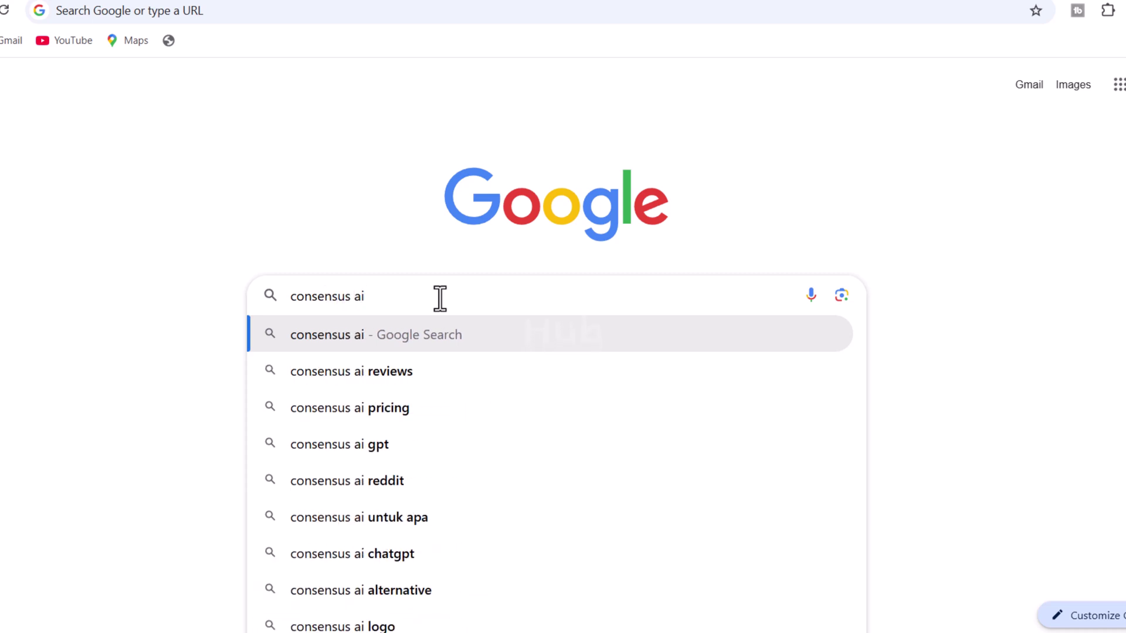
key(Return)
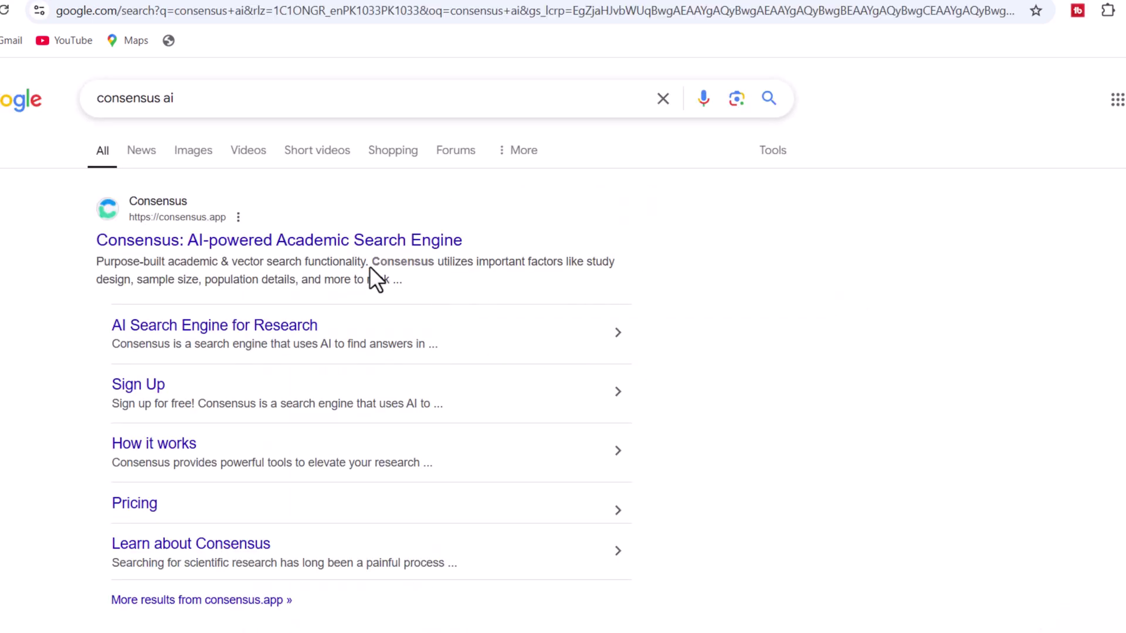
click(322, 241)
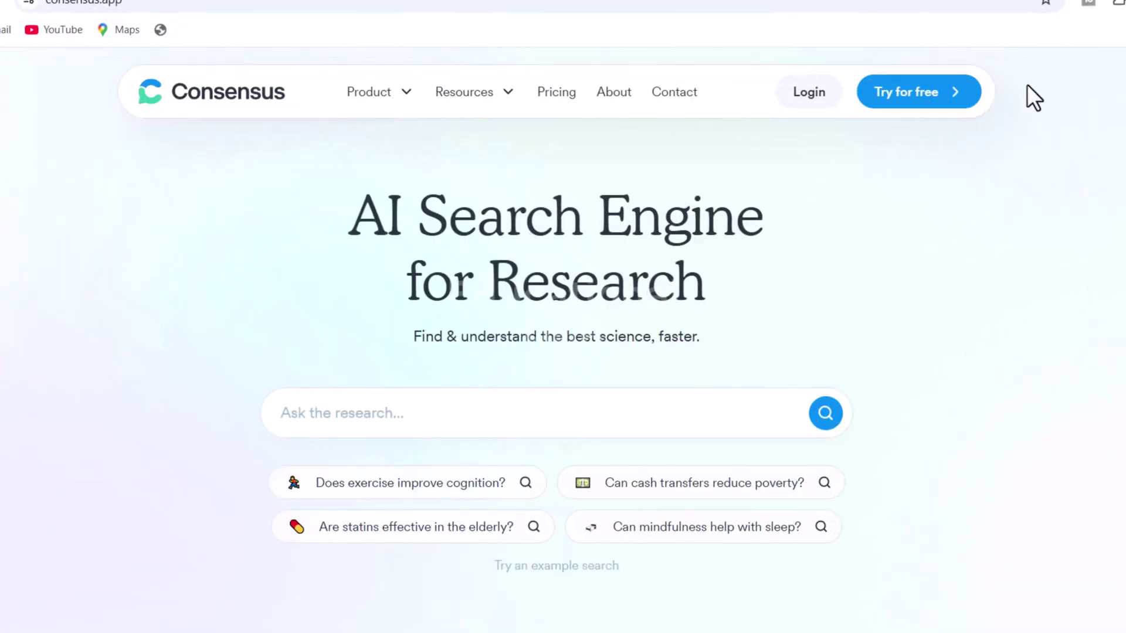
Highlight the 'AI Search Engine for Research' headline and the subtitle line.
double_click(560, 221)
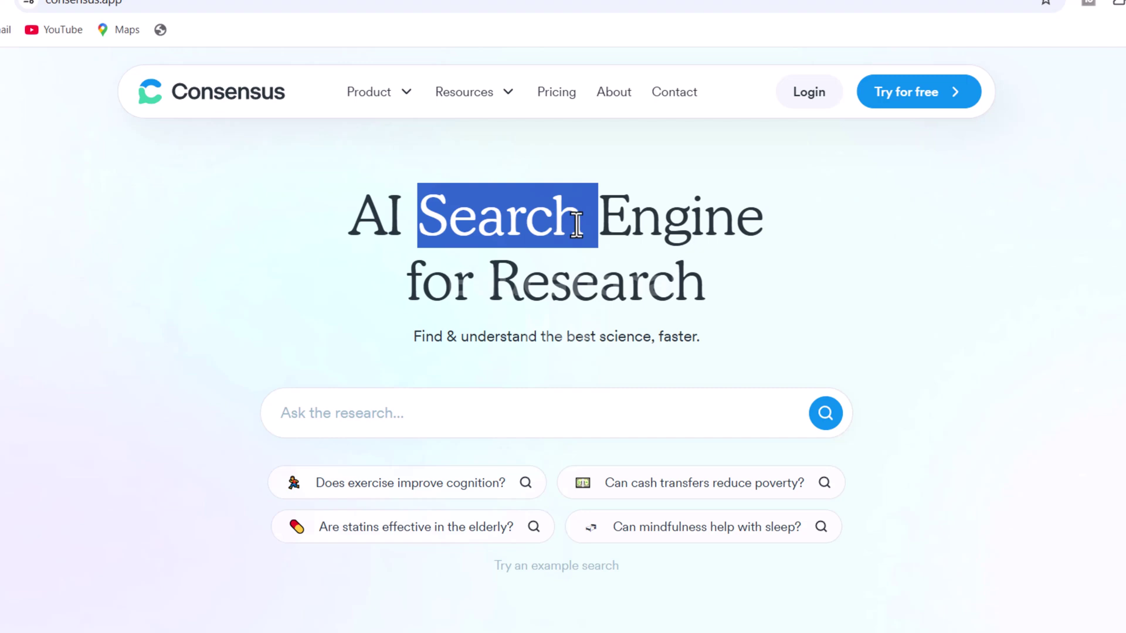
double_click(641, 221)
triple_click(640, 221)
triple_click(618, 293)
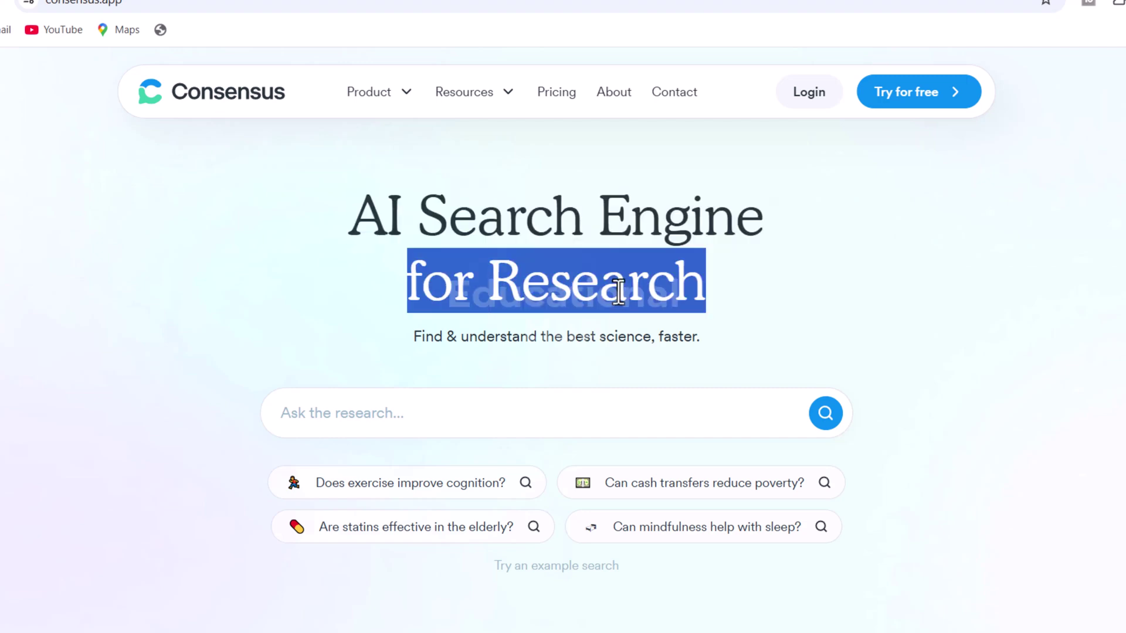
scroll(673, 269, down, 1)
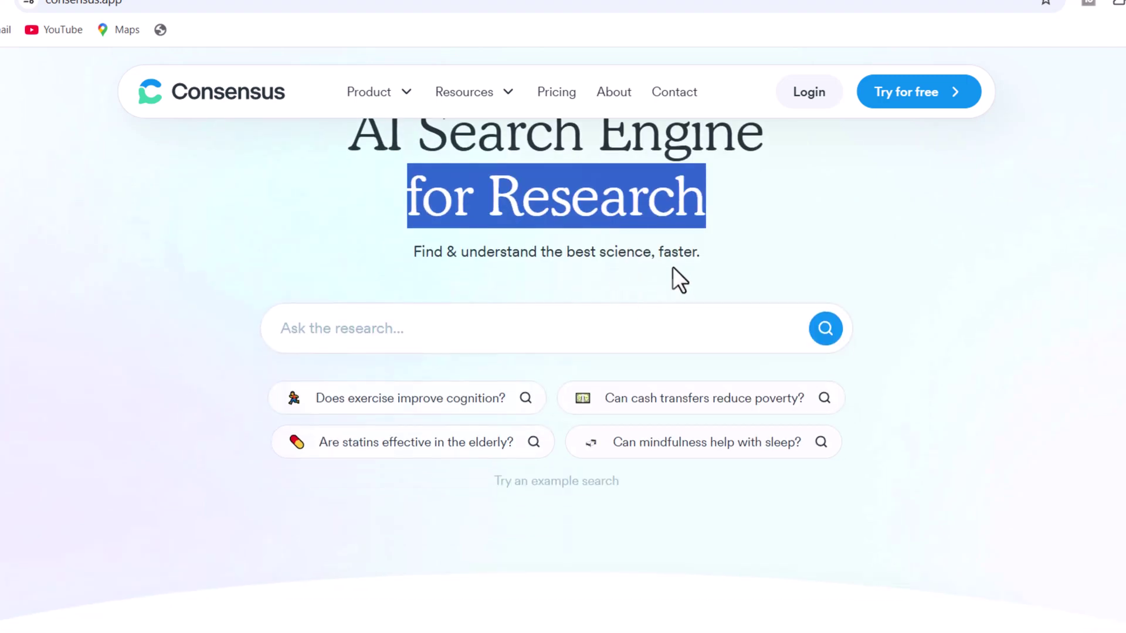
double_click(603, 257)
triple_click(603, 257)
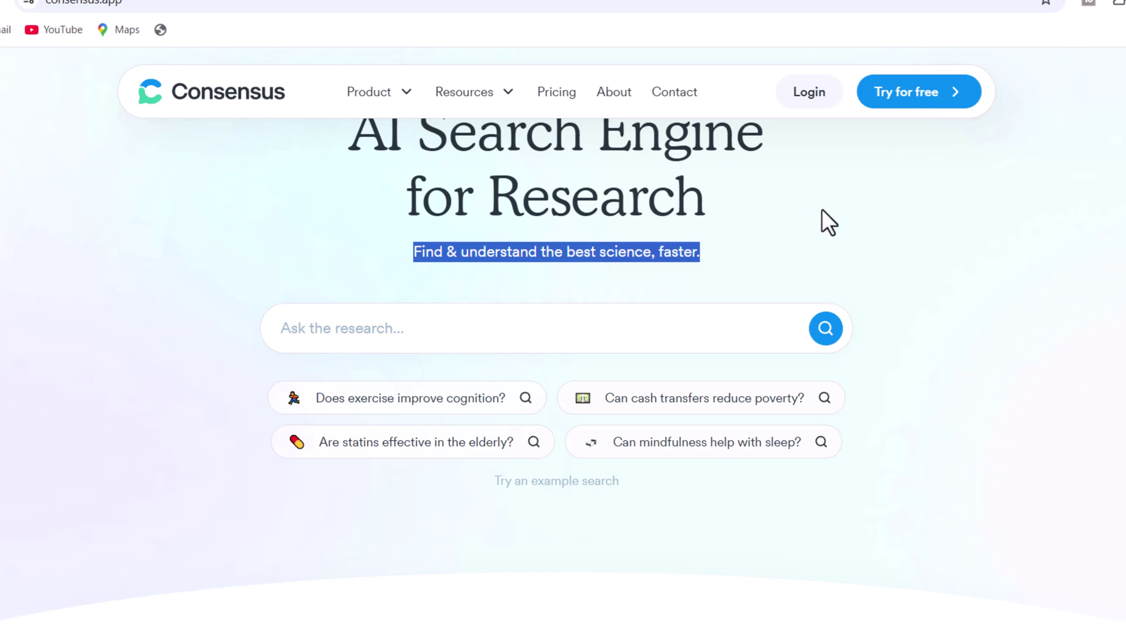
Highlight the 'Find the most relevant papers' and 'Results connected to science' feature headings.
scroll(822, 211, down, 6)
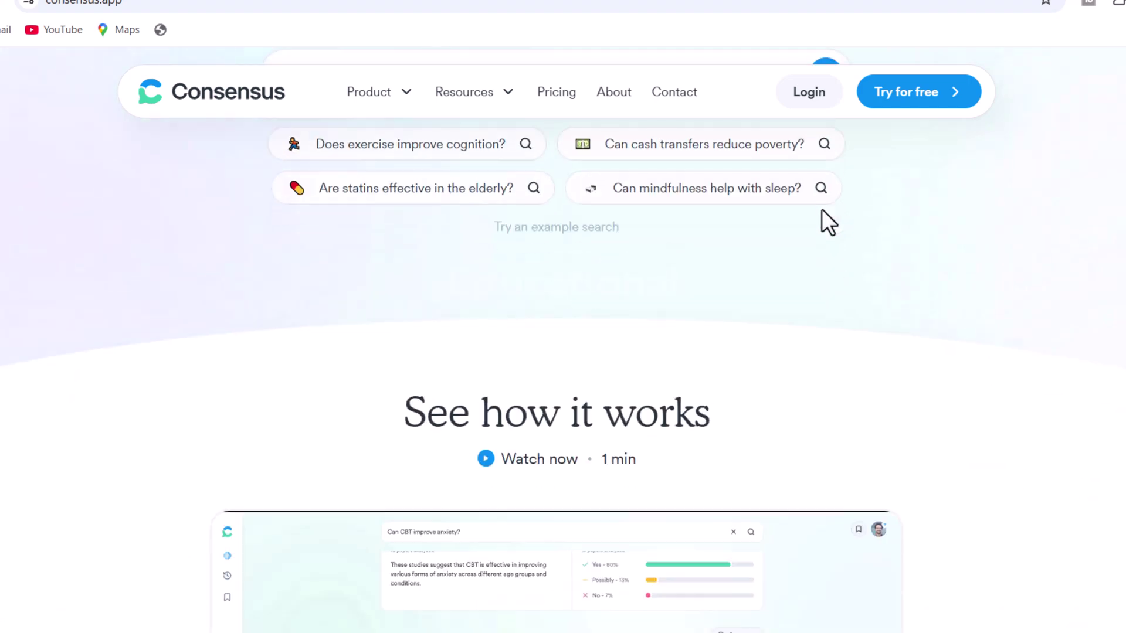
scroll(821, 209, down, 12)
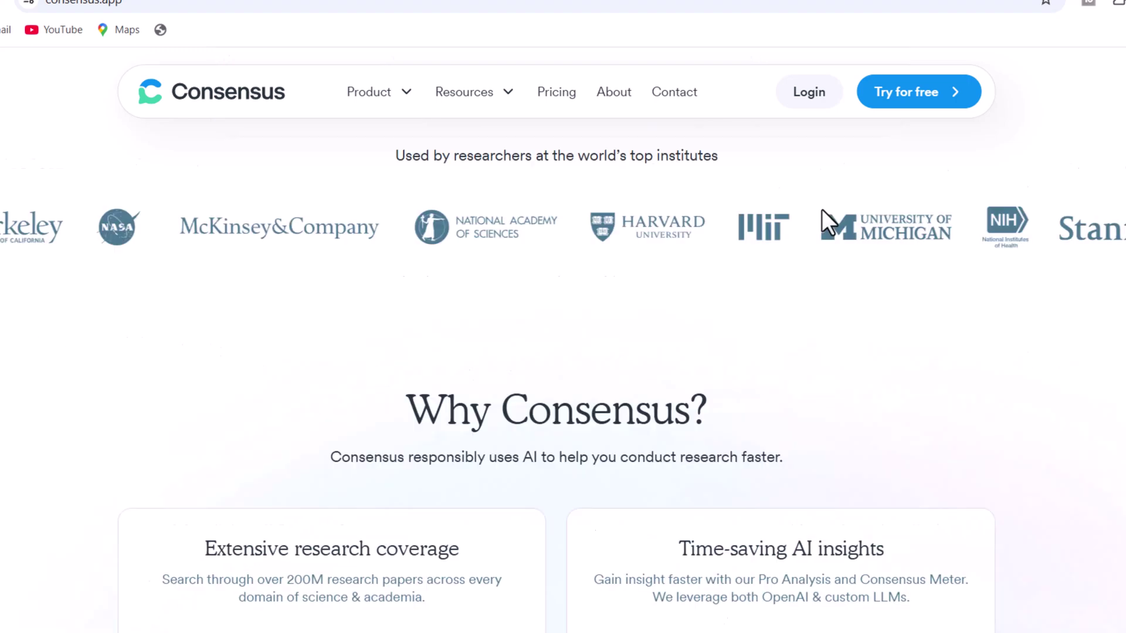
double_click(342, 320)
click(347, 344)
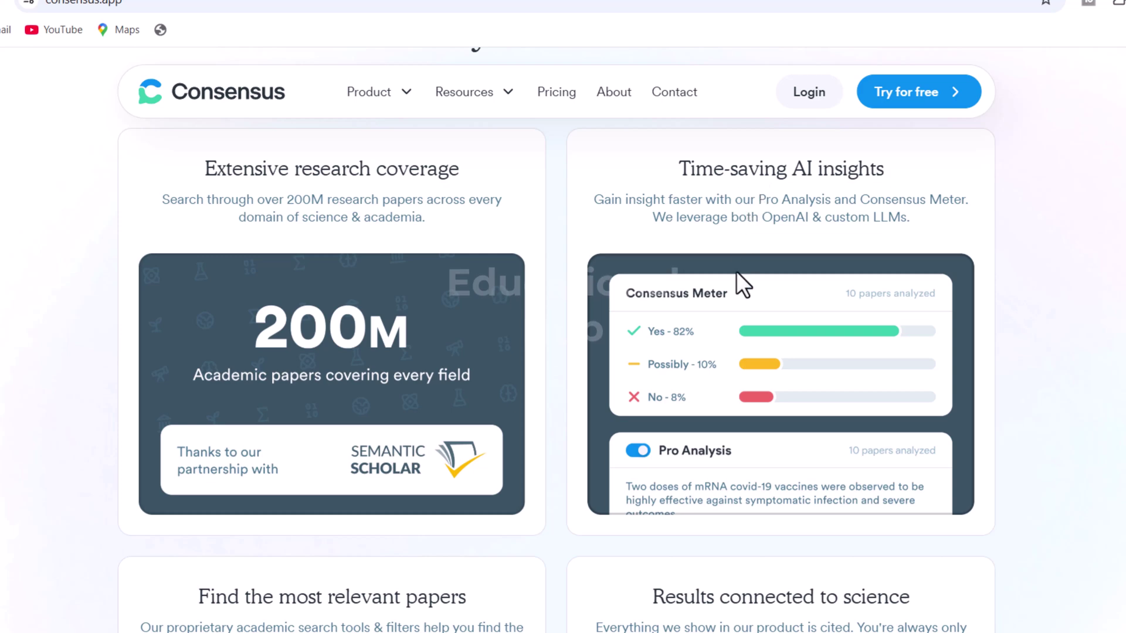
scroll(736, 270, down, 1)
scroll(736, 271, down, 3)
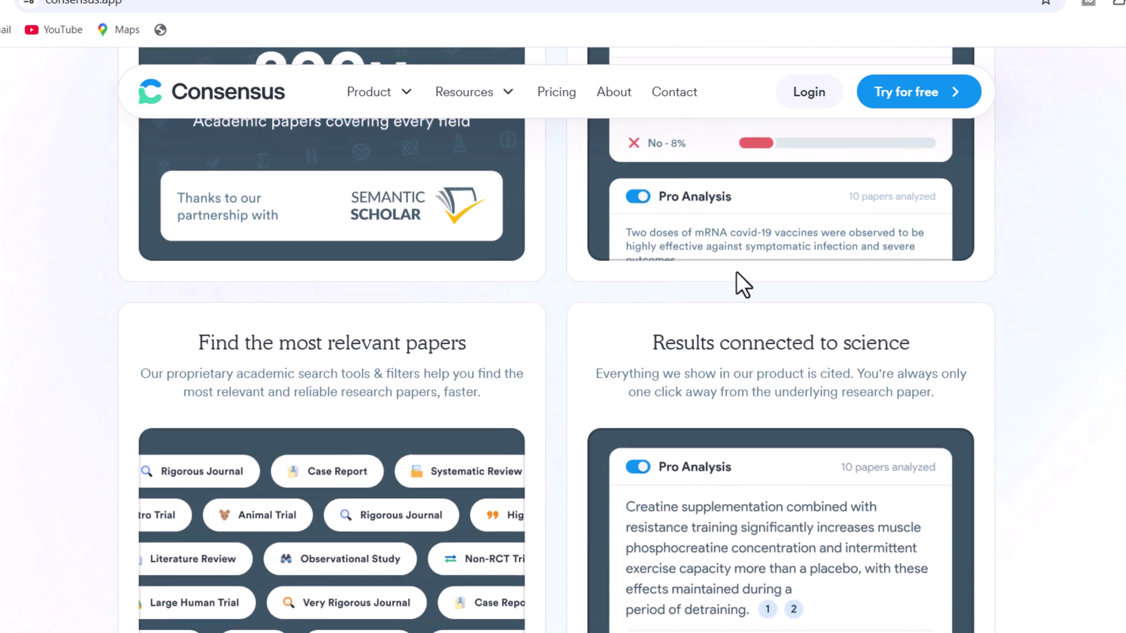
scroll(736, 271, down, 3)
triple_click(403, 177)
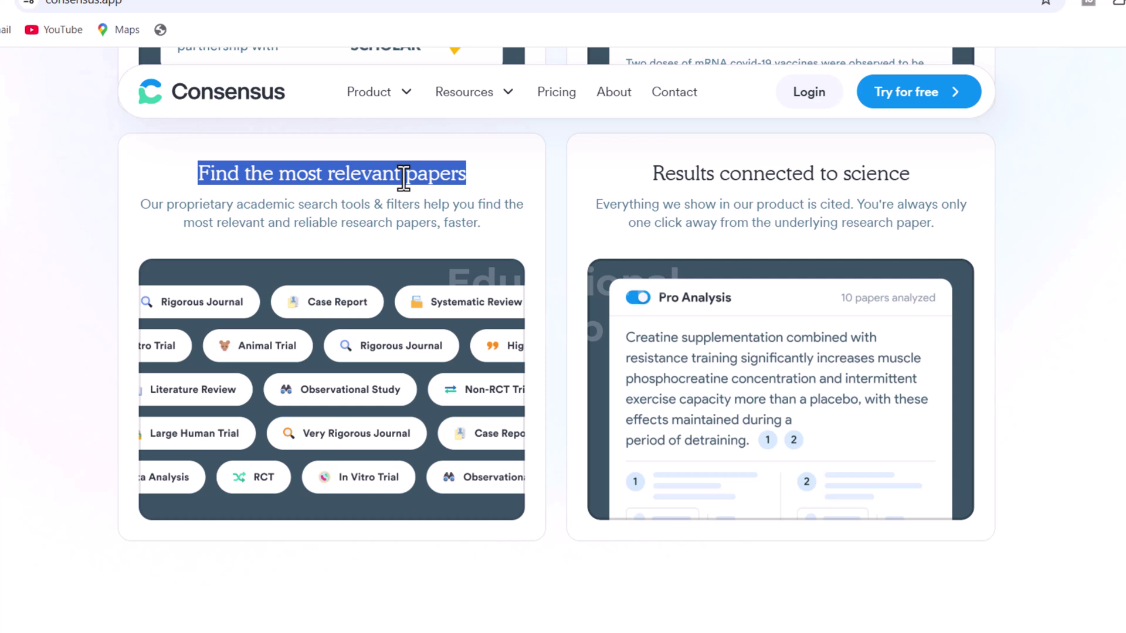
triple_click(676, 171)
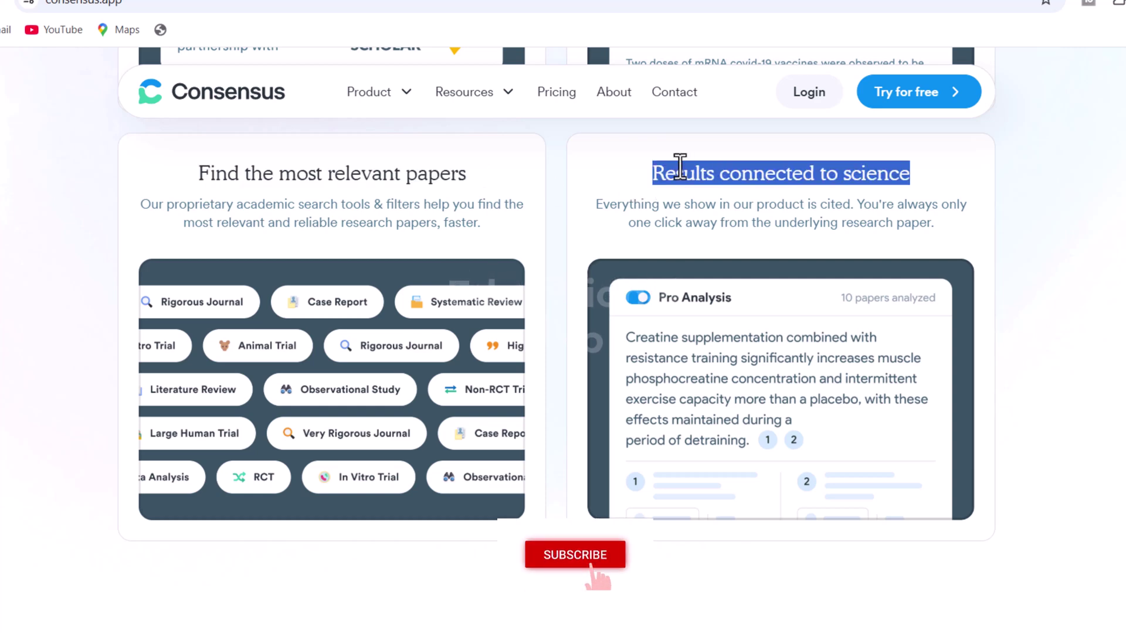
Highlight the six audience headings, from Students & researchers to Health & fitness experts.
scroll(677, 166, down, 9)
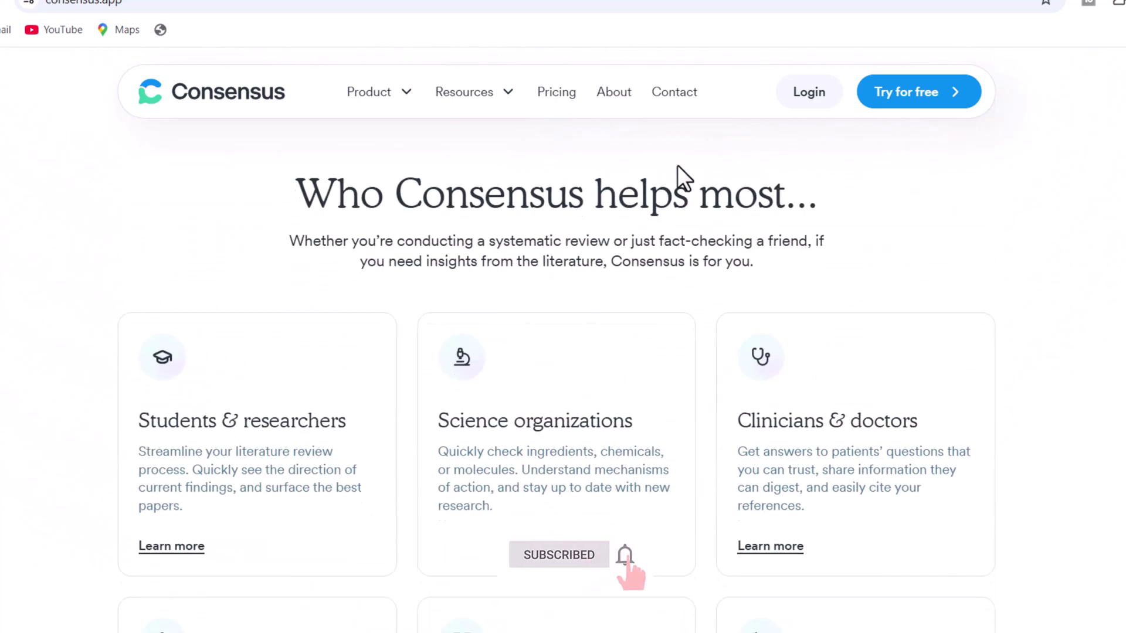
scroll(678, 166, down, 1)
triple_click(269, 335)
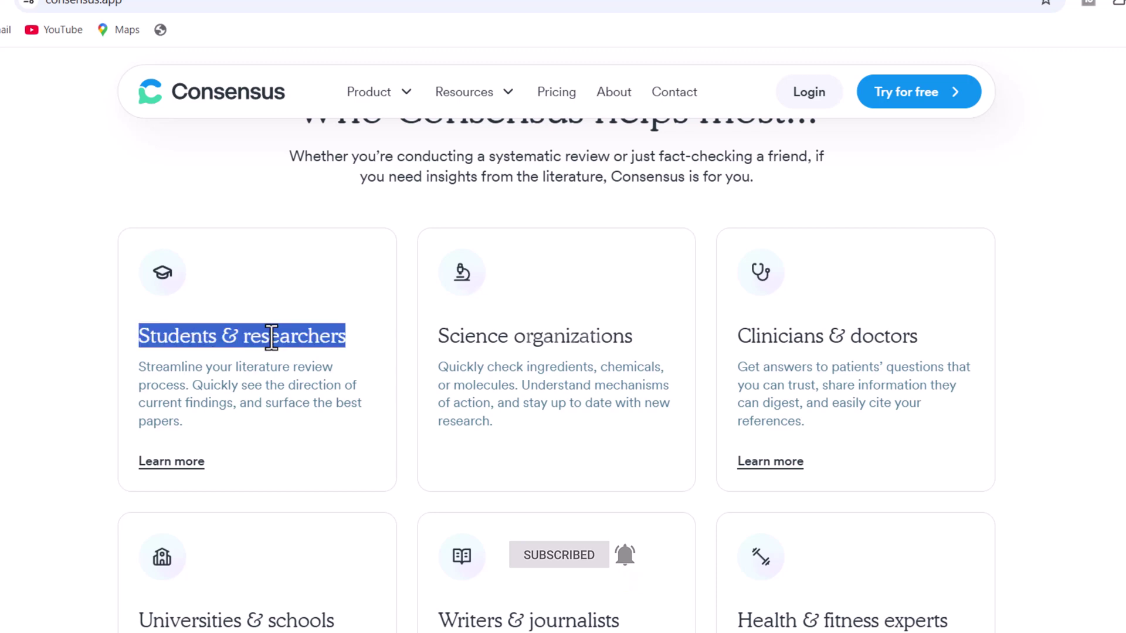
triple_click(472, 346)
triple_click(784, 339)
scroll(786, 340, down, 1)
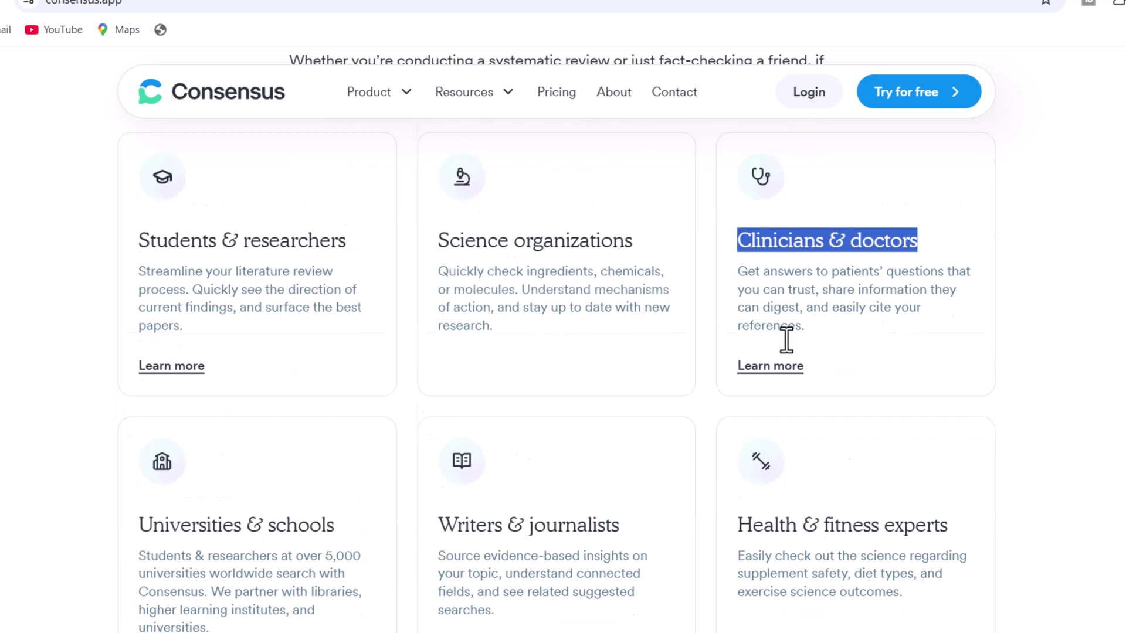
scroll(786, 340, down, 1)
triple_click(274, 452)
triple_click(469, 452)
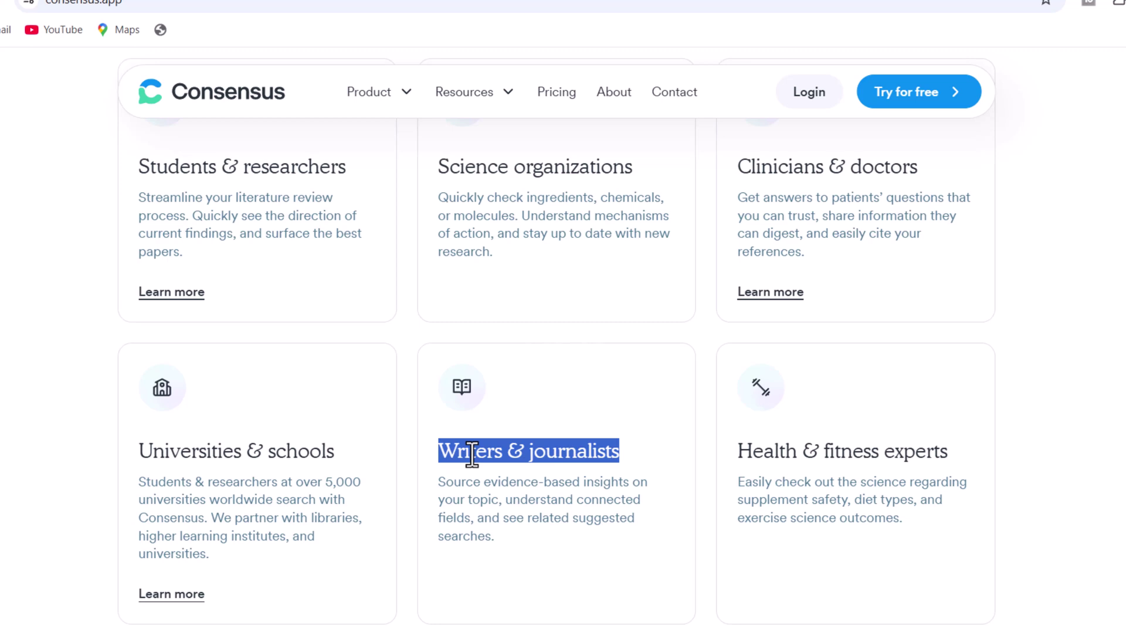
triple_click(761, 448)
Highlight the line about who chooses Consensus, then sign in via Login.
scroll(534, 502, down, 2)
scroll(533, 501, down, 3)
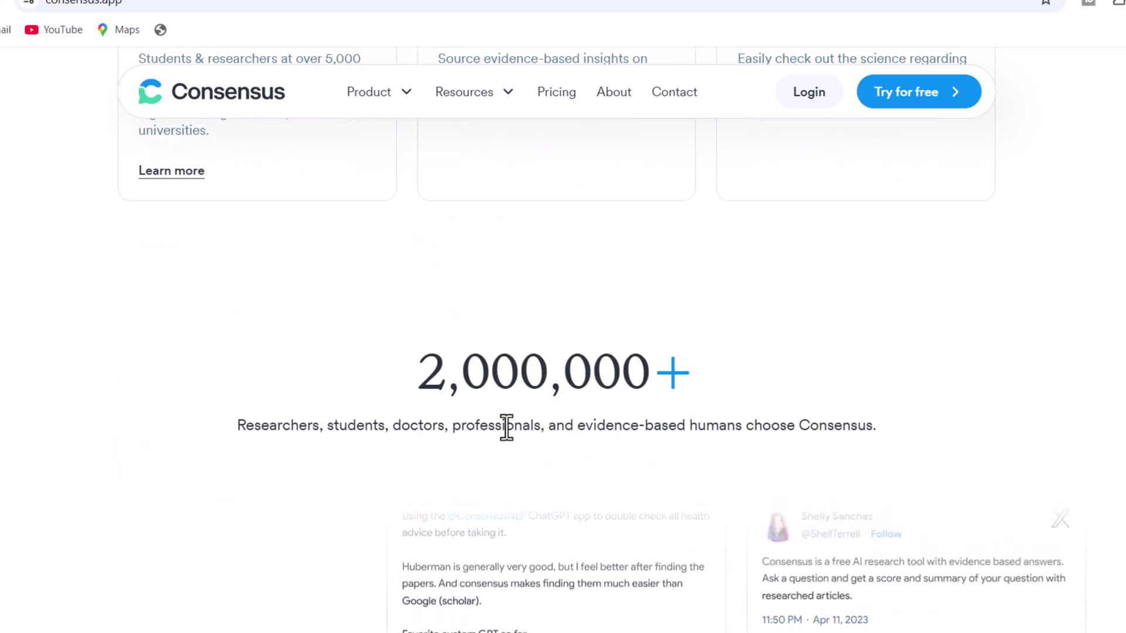
triple_click(507, 426)
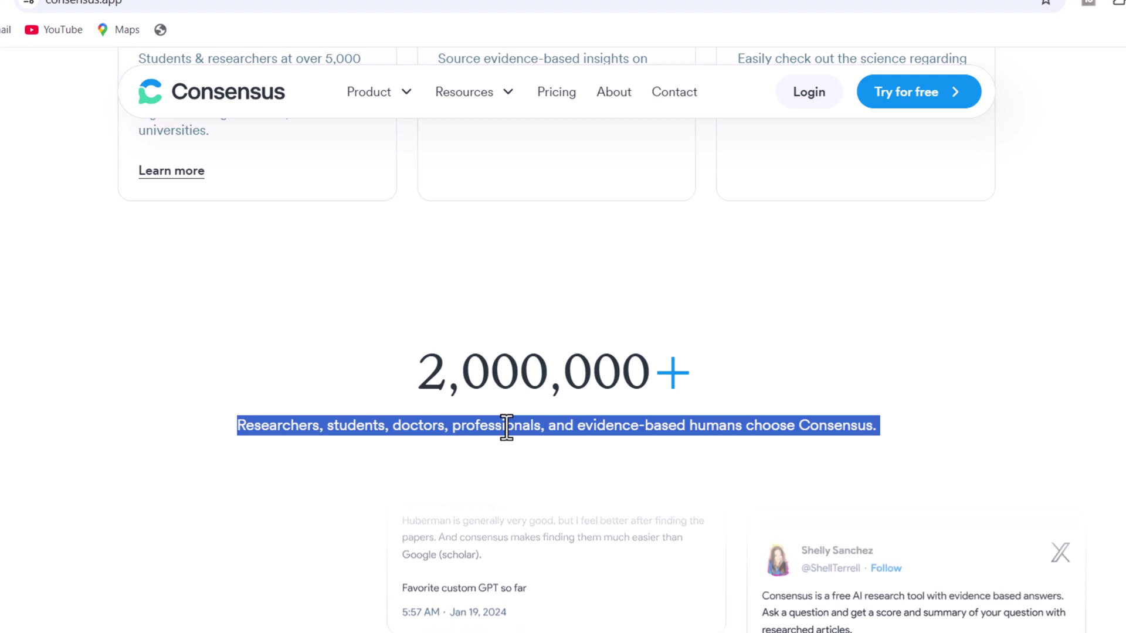
scroll(505, 426, down, 6)
scroll(505, 427, up, 7)
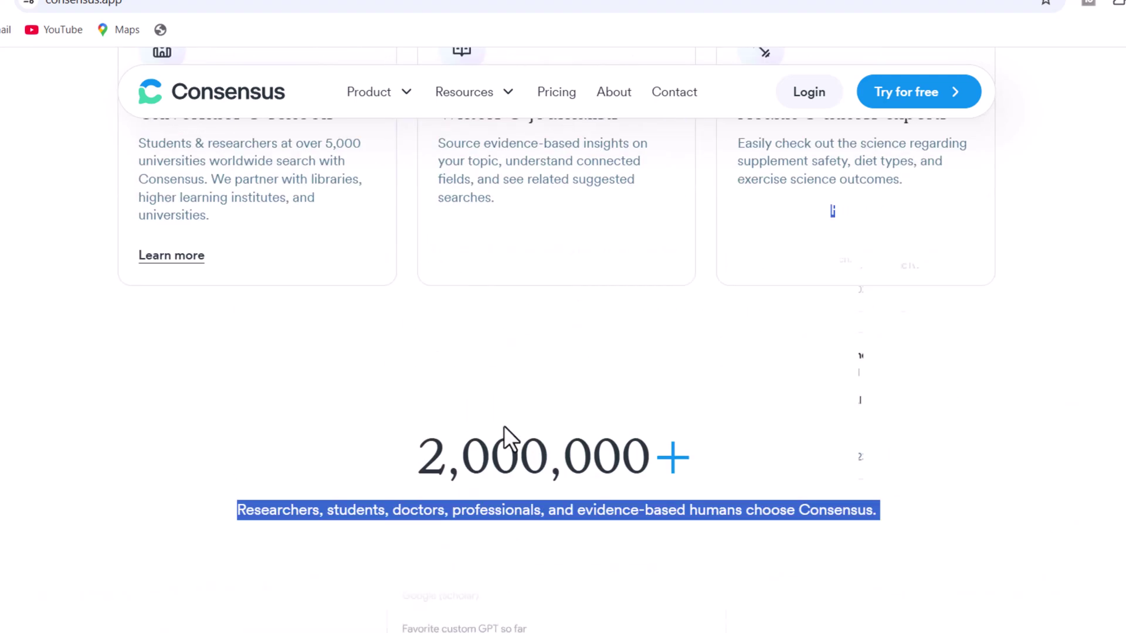
scroll(504, 426, down, 5)
click(799, 92)
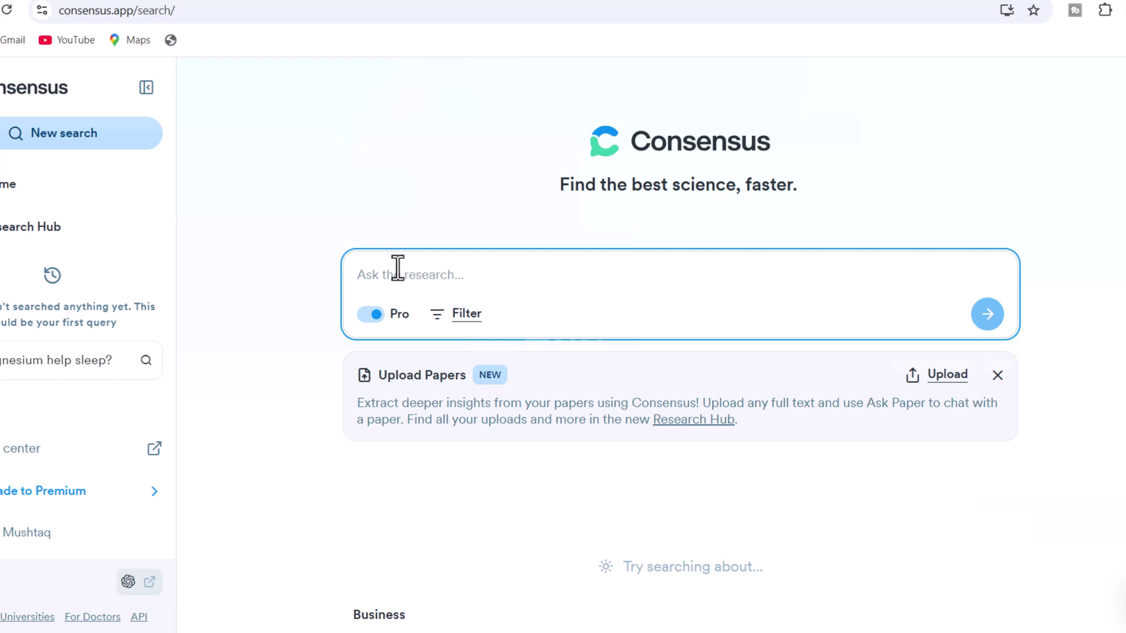
Paste and submit 'Does technology integration improve student achievement?' and review the Pro Analysis.
right_click(366, 279)
click(413, 444)
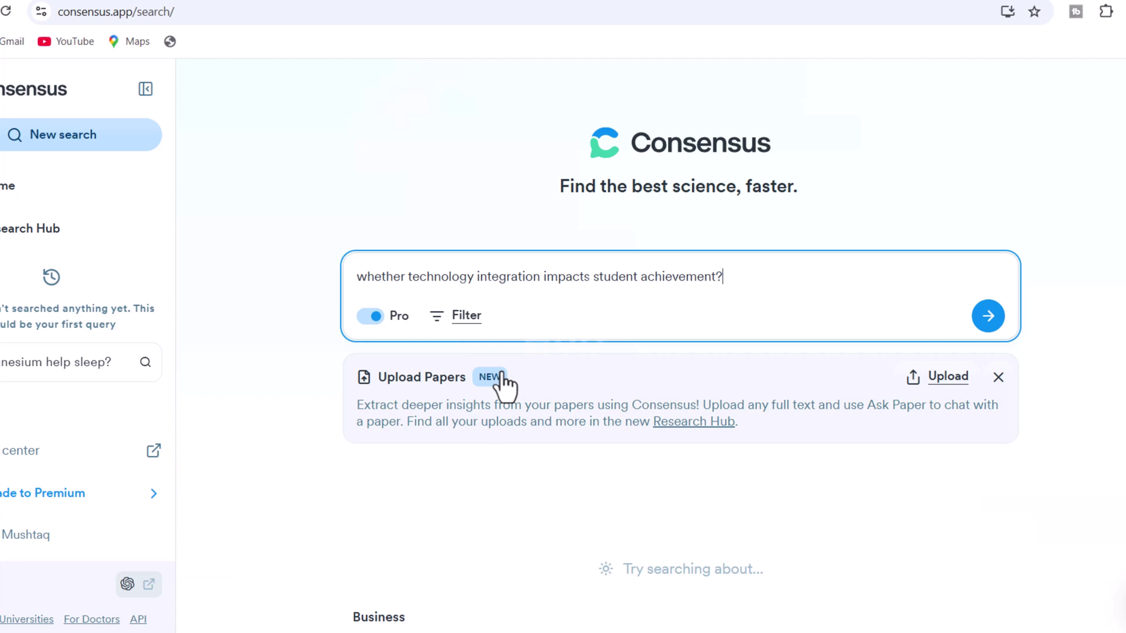
click(990, 321)
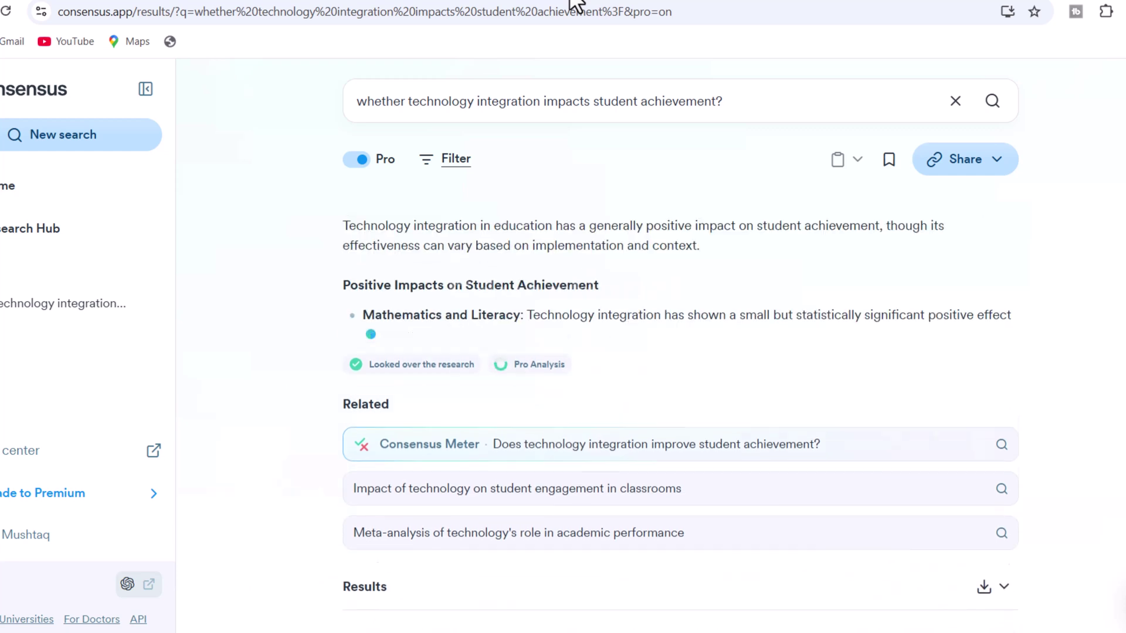
scroll(586, 114, down, 1)
scroll(586, 115, down, 7)
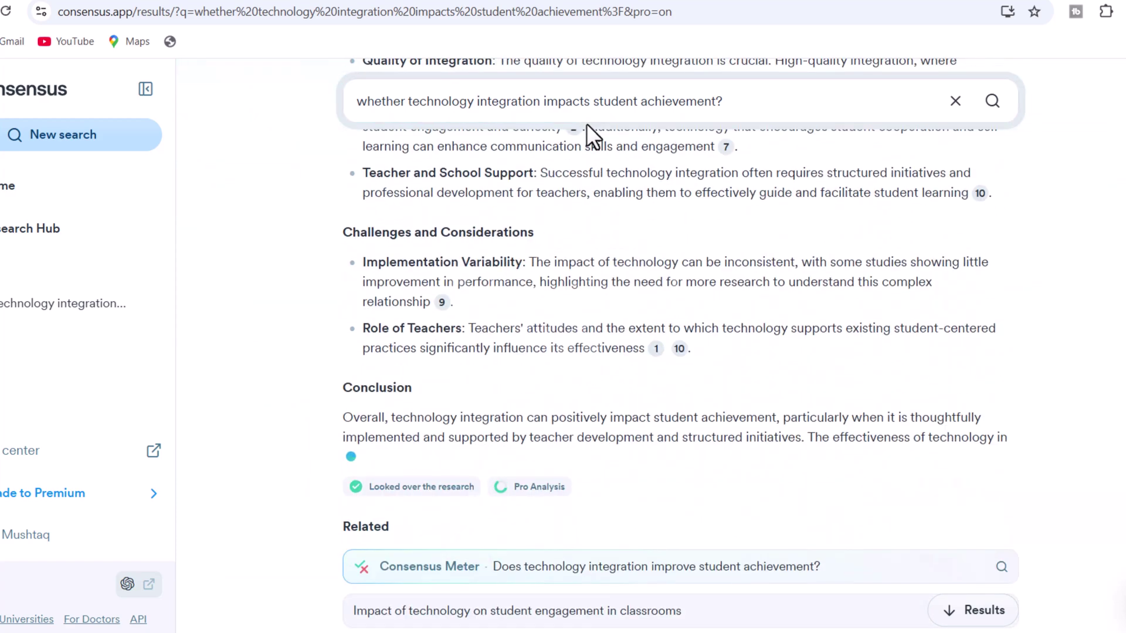
scroll(587, 123, down, 2)
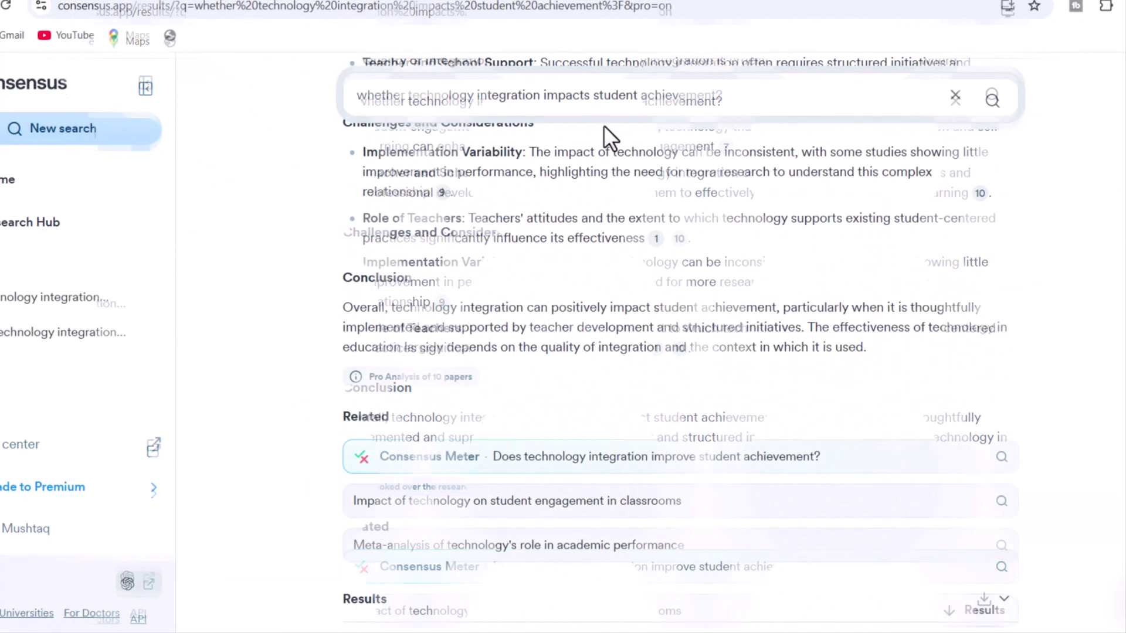
Open the technology-integration Consensus Meter (15 papers, 80% Yes) and expand its breakdown table.
click(447, 461)
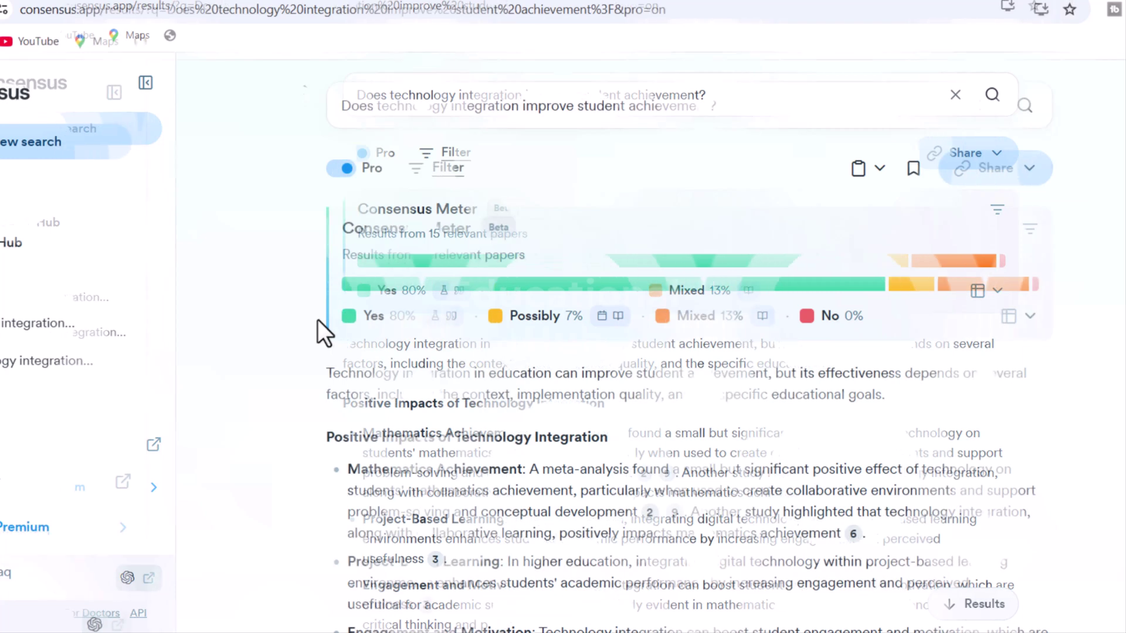
triple_click(431, 256)
mouse_move(385, 282)
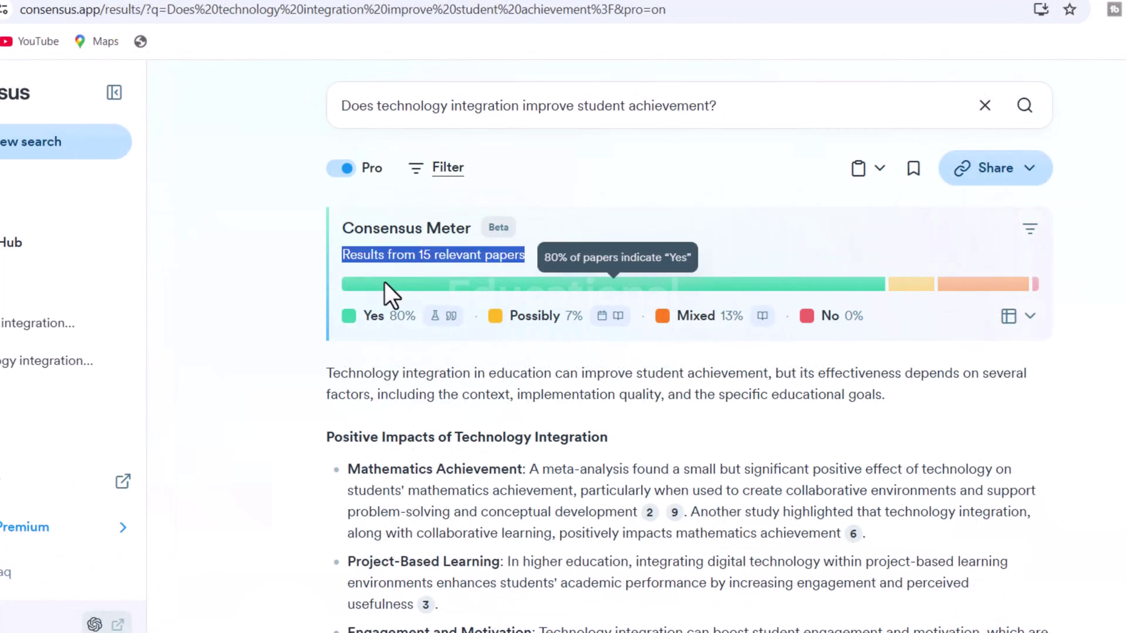
drag(364, 315, 380, 316)
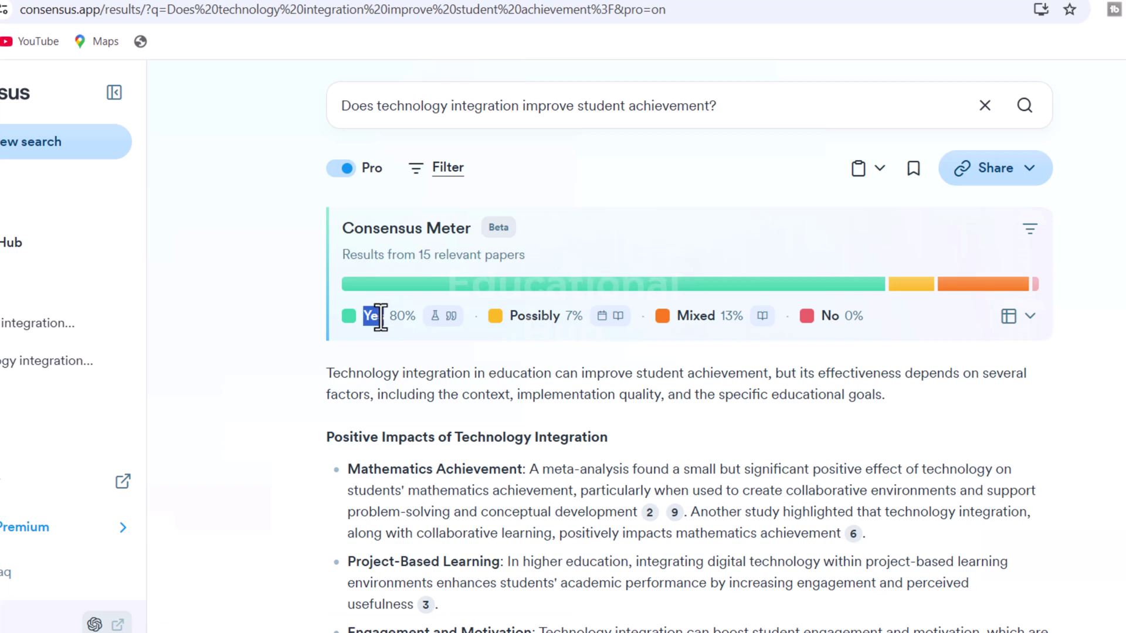
click(1031, 317)
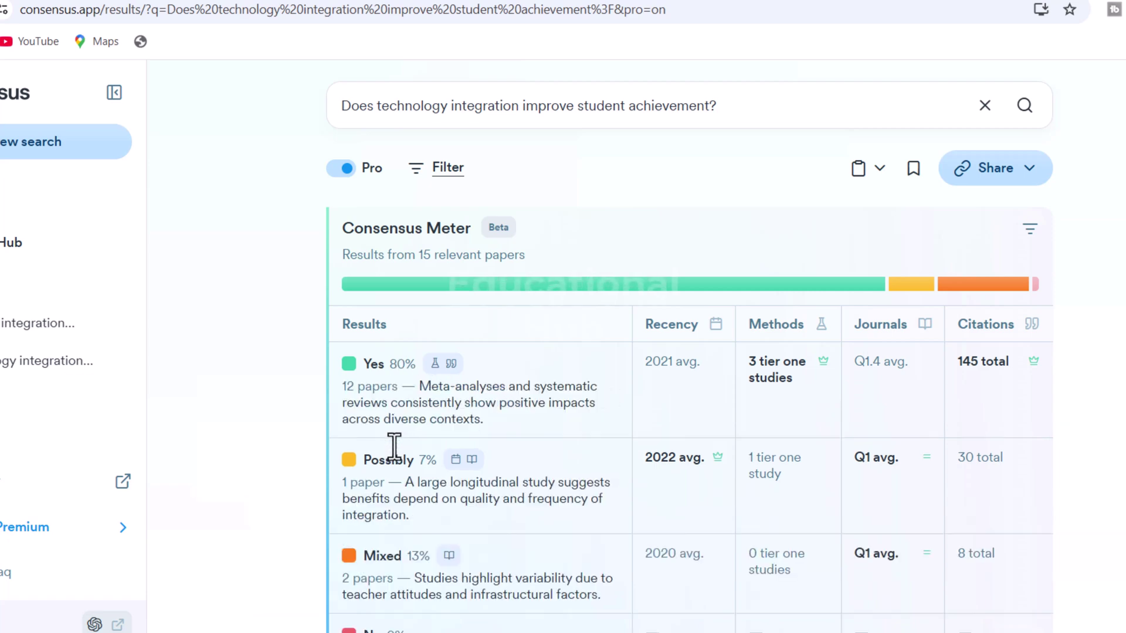
scroll(393, 446, down, 2)
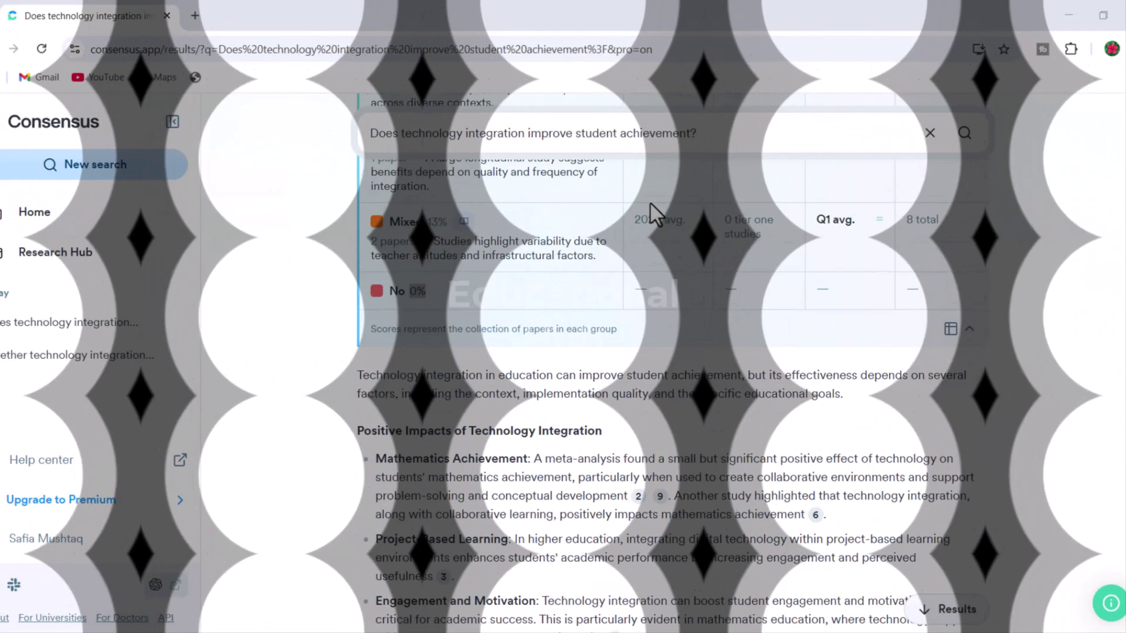
scroll(650, 206, down, 3)
Expand the first paper's study snapshot.
scroll(650, 202, down, 4)
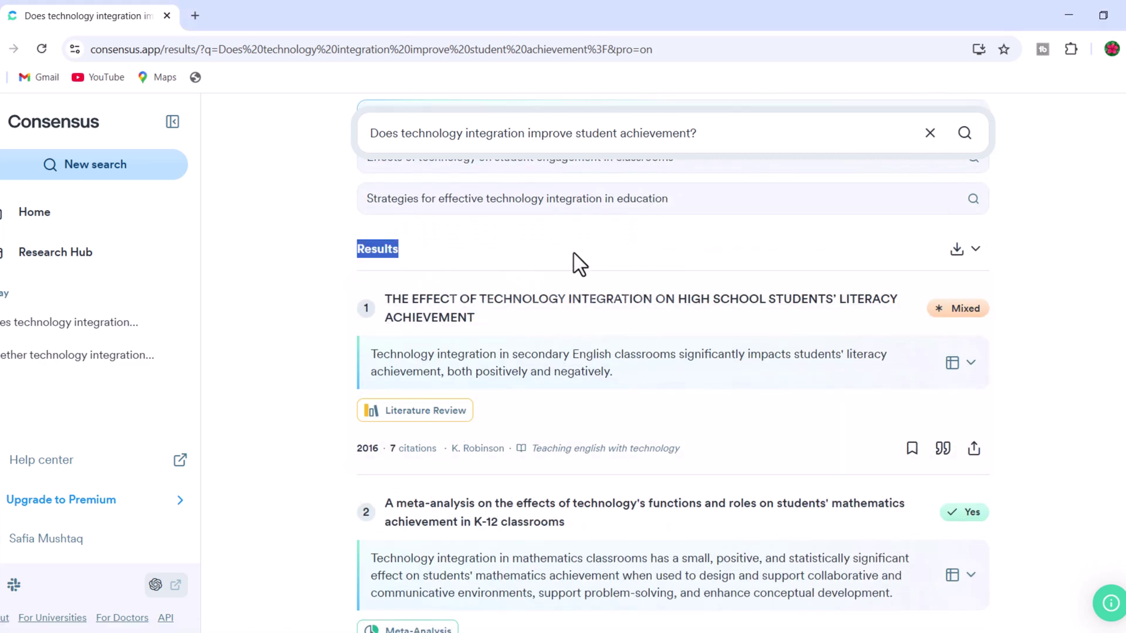
mouse_move(420, 416)
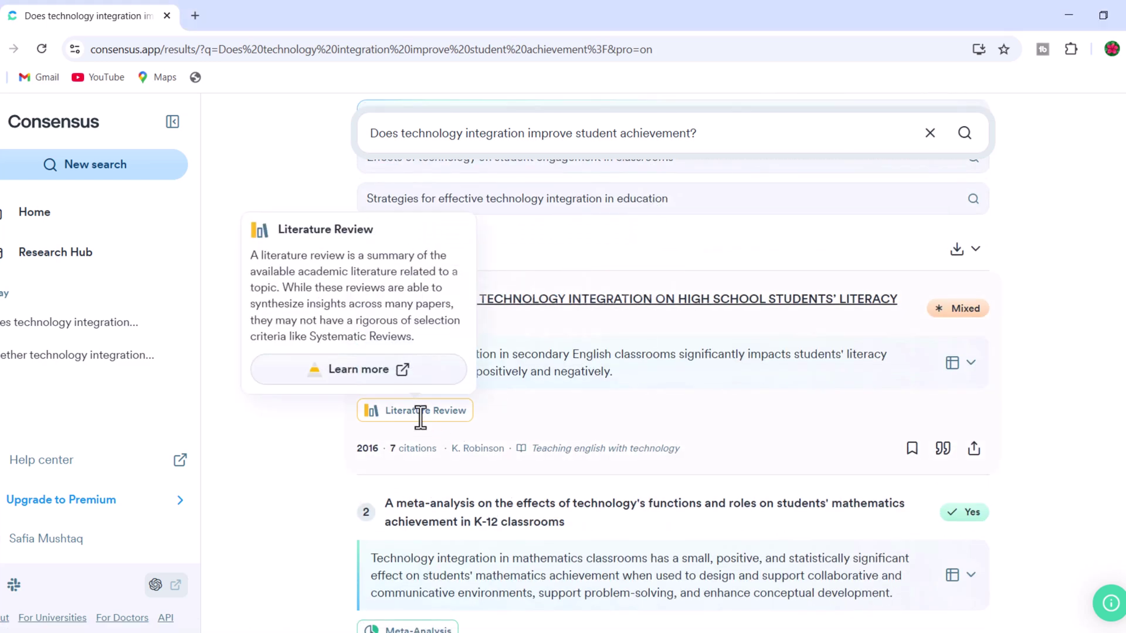
click(969, 368)
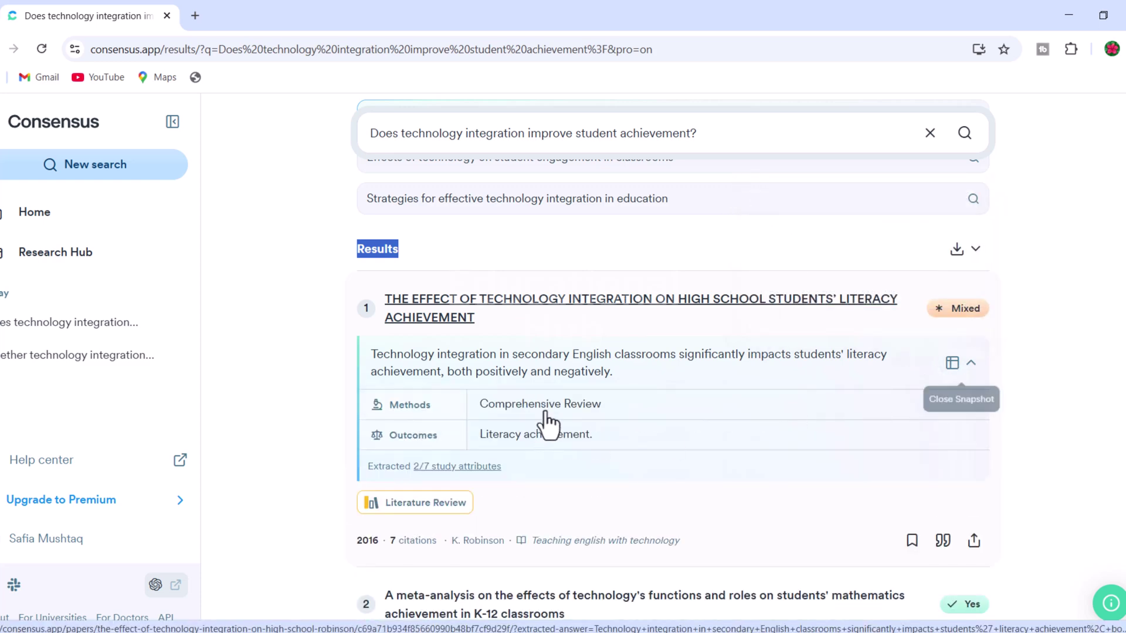
scroll(550, 421, down, 2)
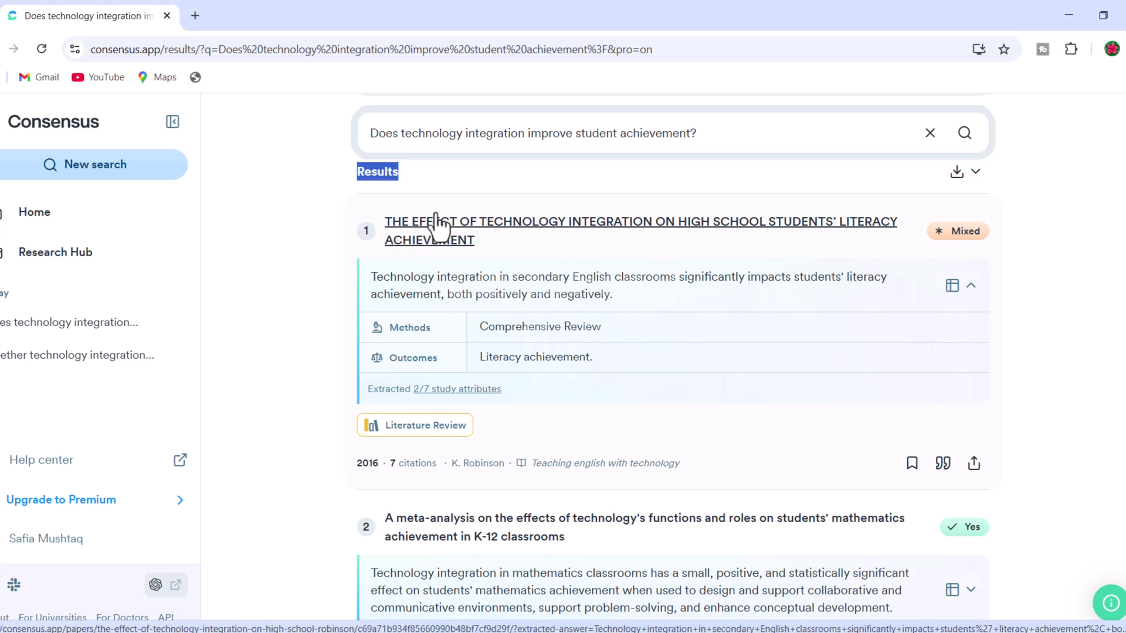
Open the Literature Review help article from the badge's info card.
mouse_move(422, 429)
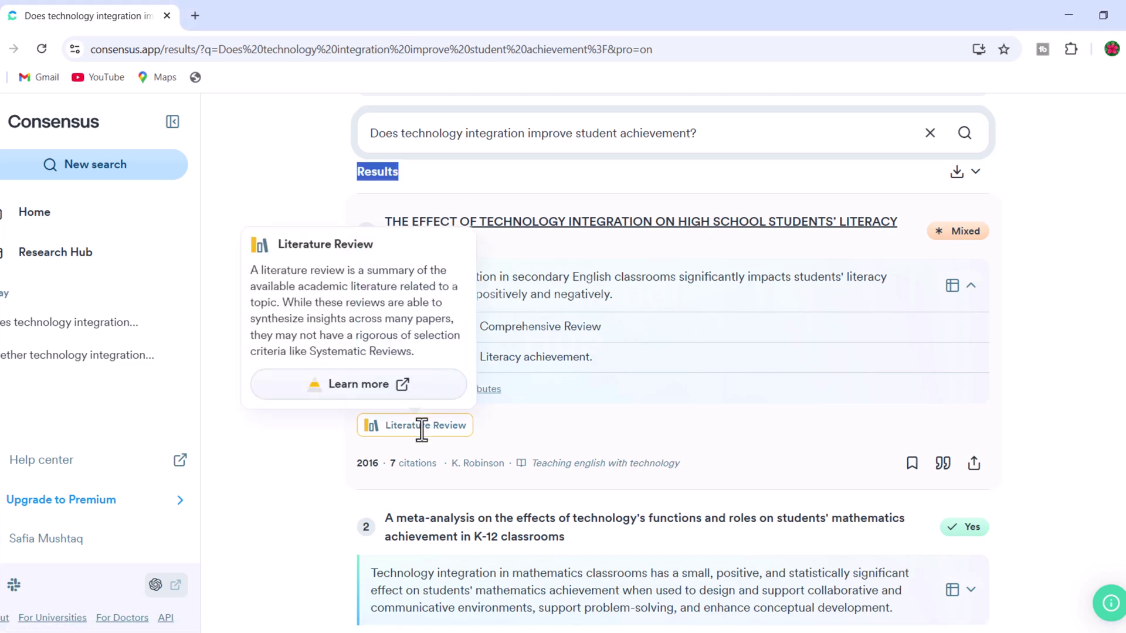
click(365, 375)
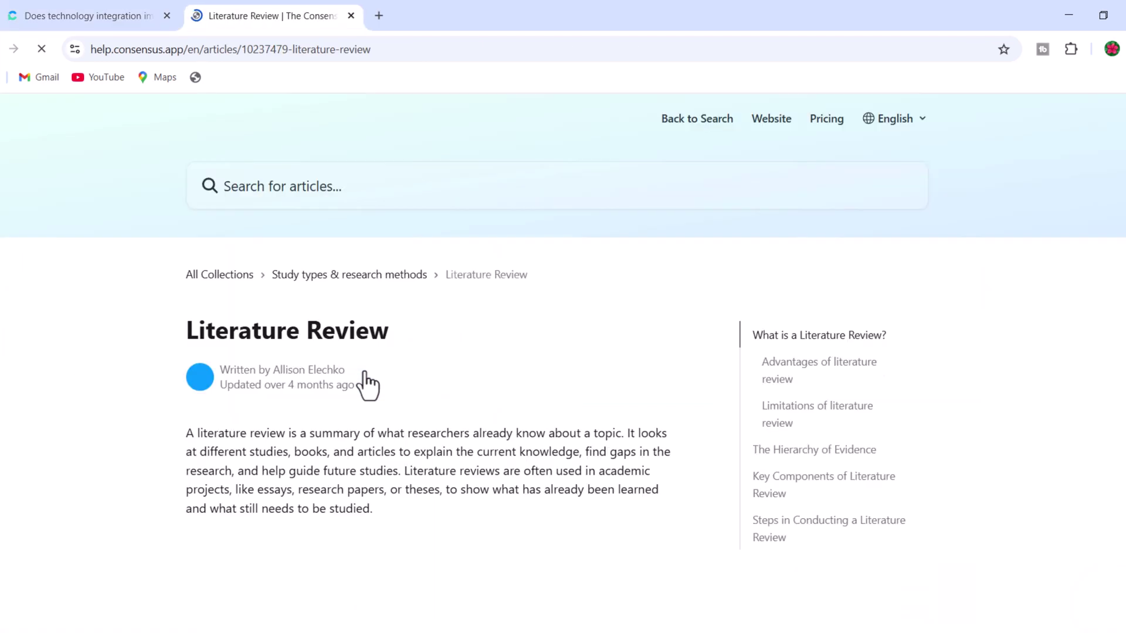
scroll(365, 384, down, 4)
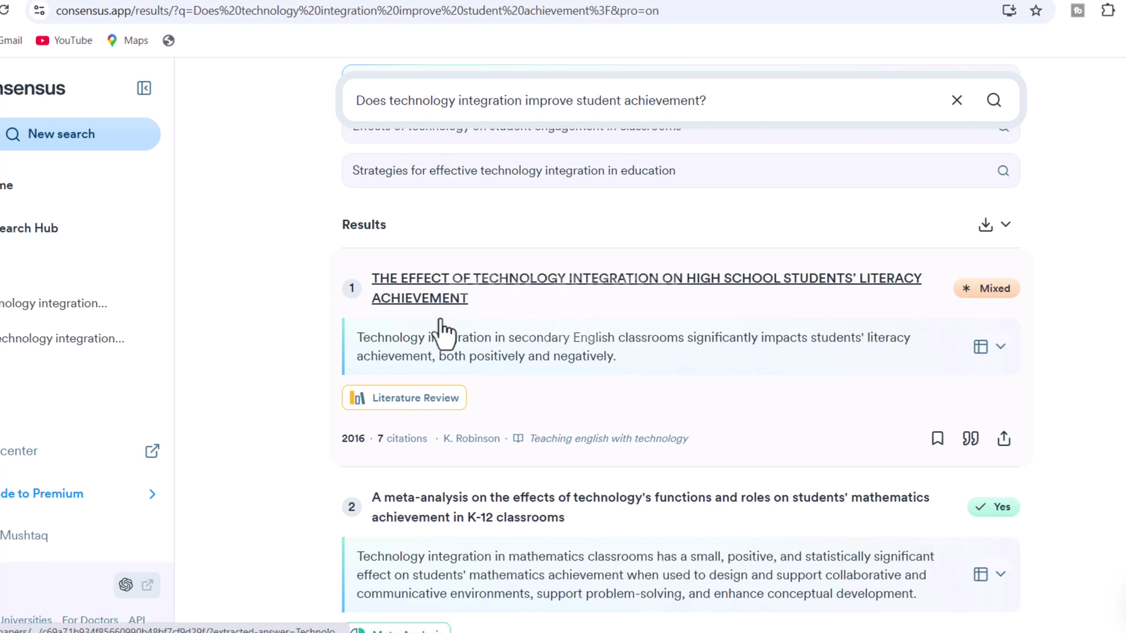
Scroll through the ten results, highlighting the second result's publication details.
scroll(422, 293, down, 1)
drag(379, 357, 441, 372)
click(442, 372)
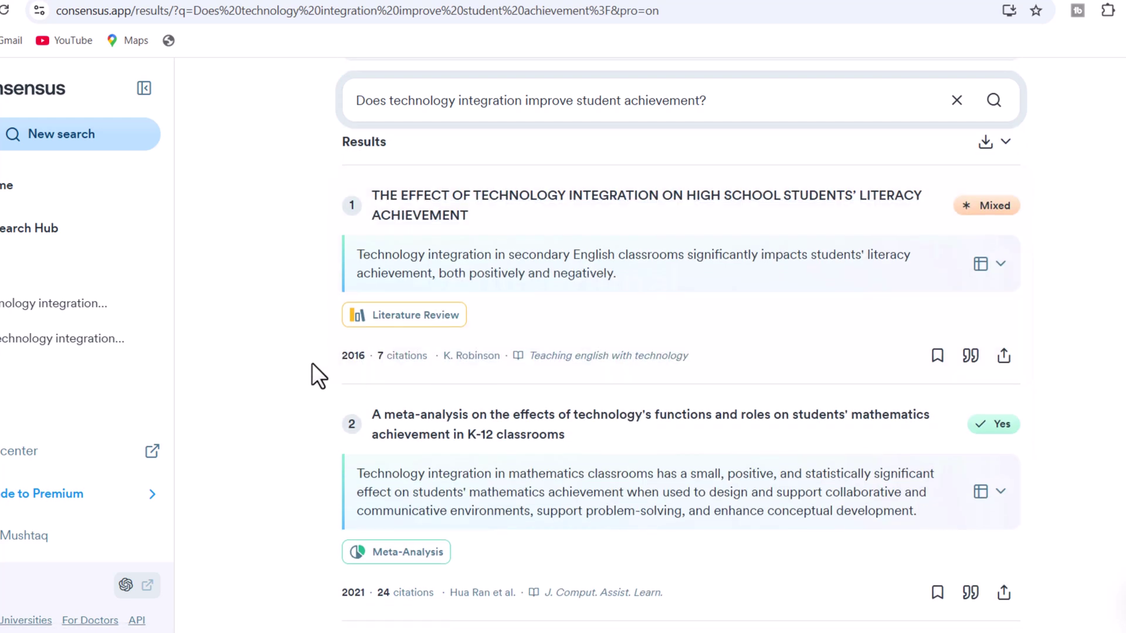
scroll(312, 362, down, 3)
drag(411, 433, 665, 430)
click(293, 420)
scroll(347, 400, down, 4)
scroll(371, 397, down, 12)
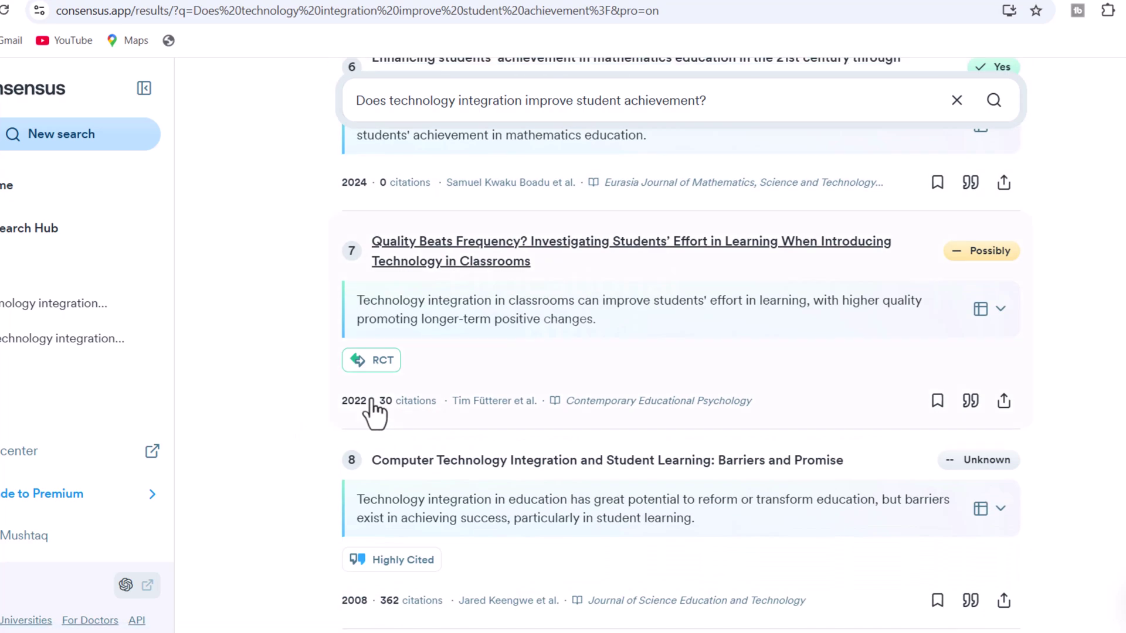
scroll(370, 410, down, 3)
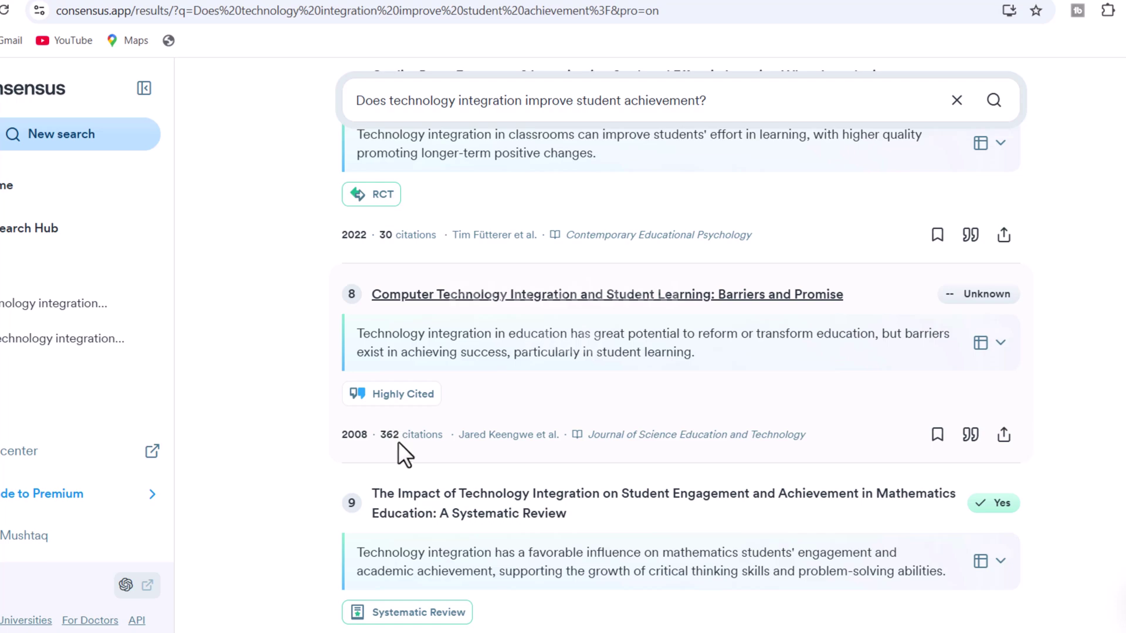
scroll(392, 442, down, 8)
Check the Export results options, then open the high school literacy achievement paper.
scroll(585, 391, up, 6)
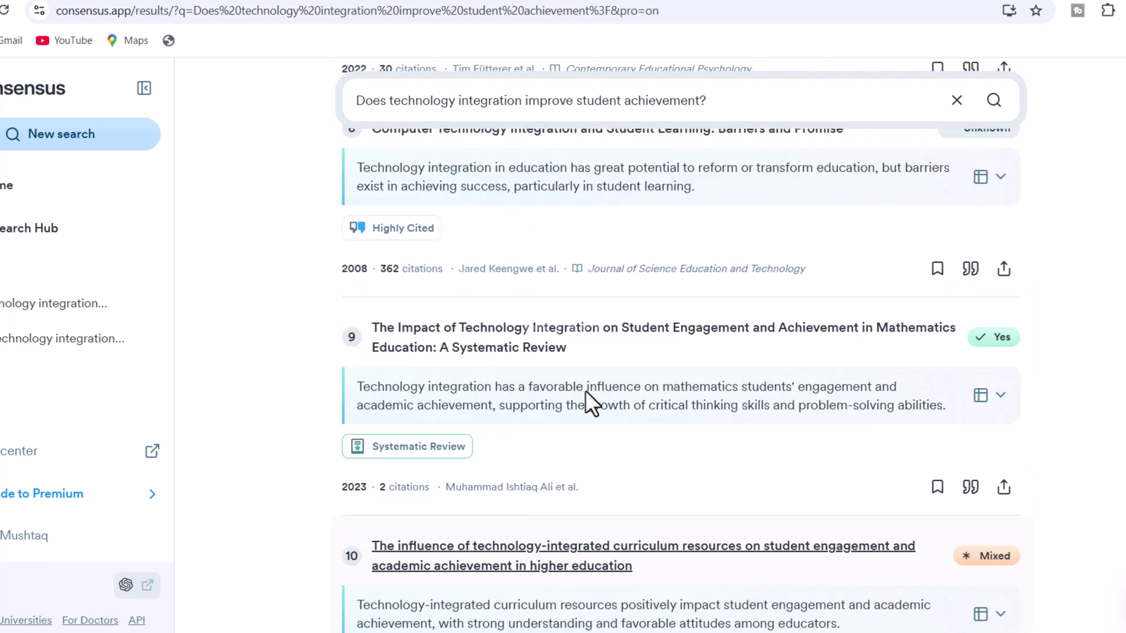
scroll(585, 391, up, 20)
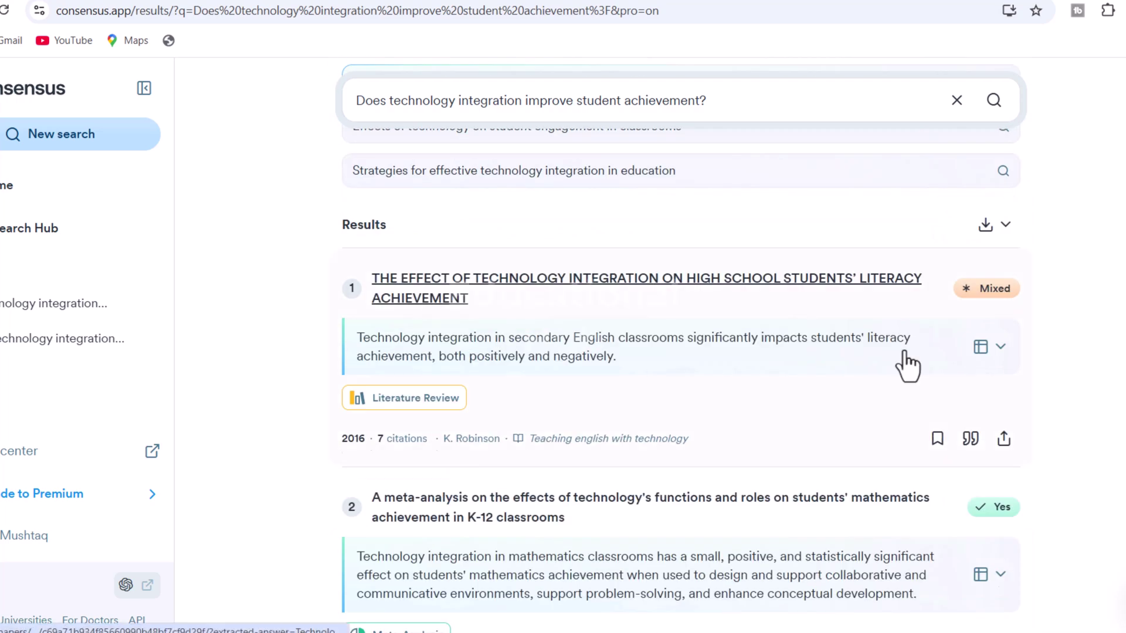
scroll(908, 365, up, 3)
click(993, 393)
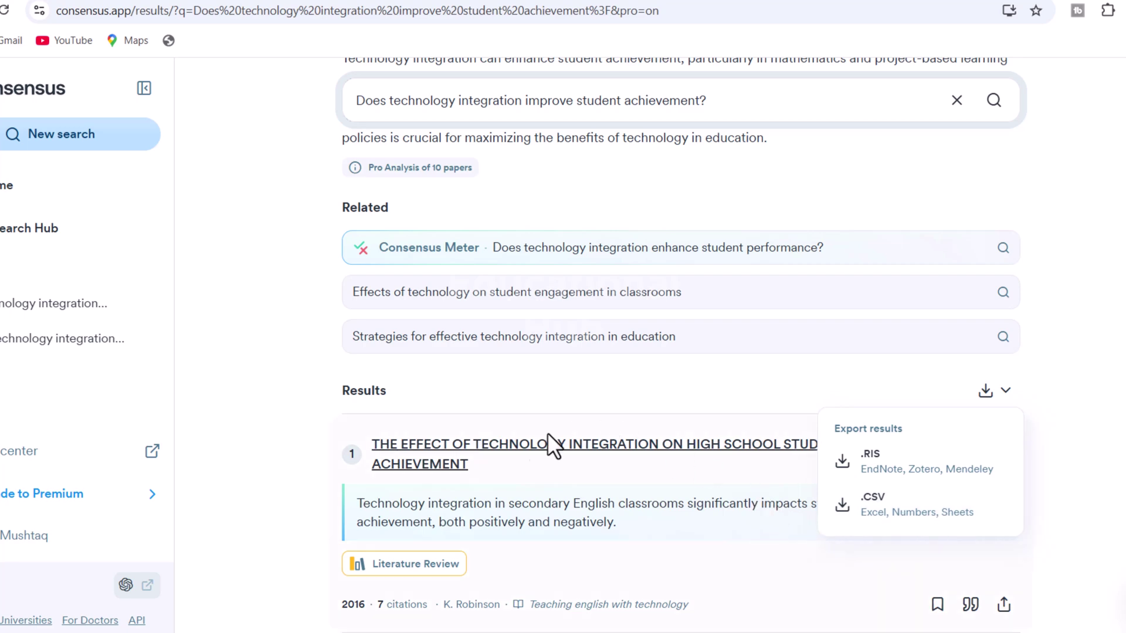
click(535, 457)
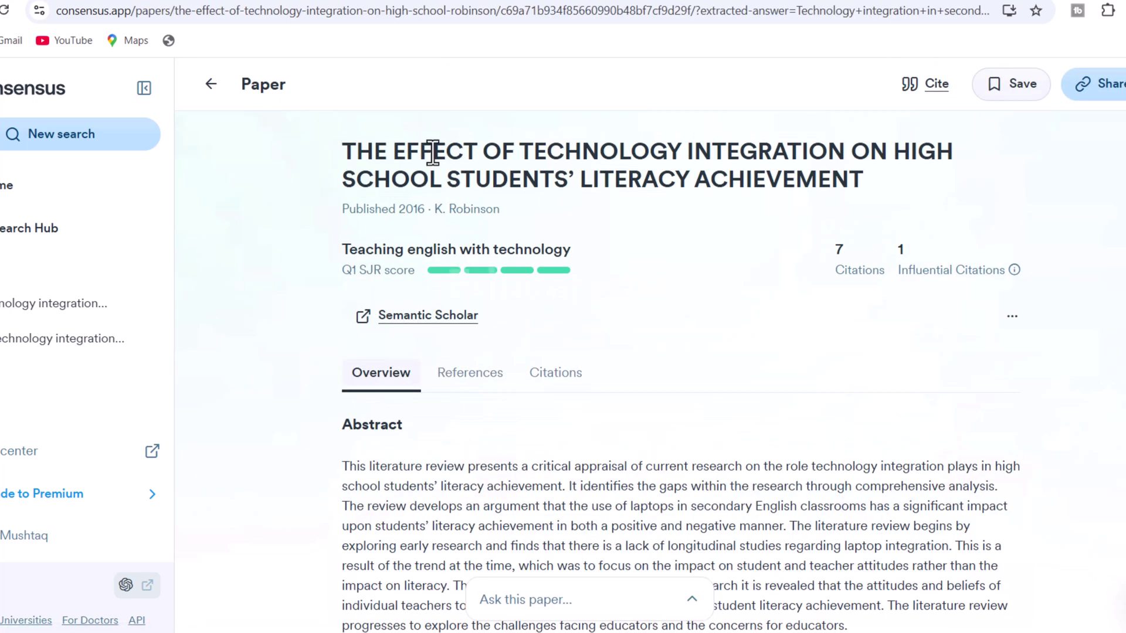
Browse the literacy paper's abstract, References and Citations, then return to results with Alt+Left.
scroll(460, 194, down, 2)
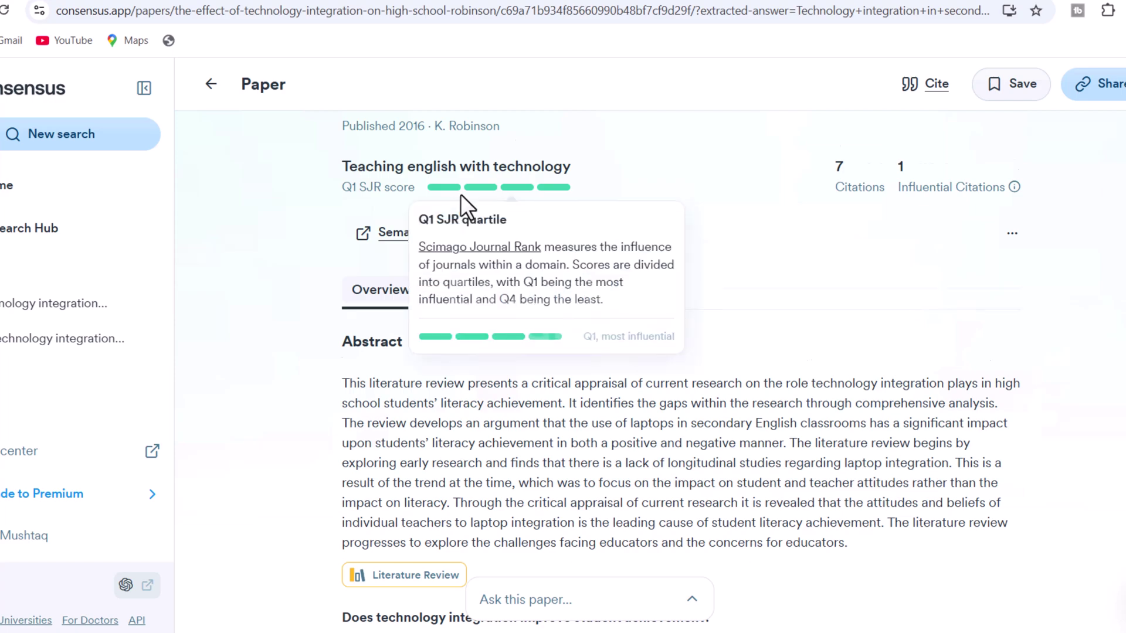
scroll(405, 307, down, 6)
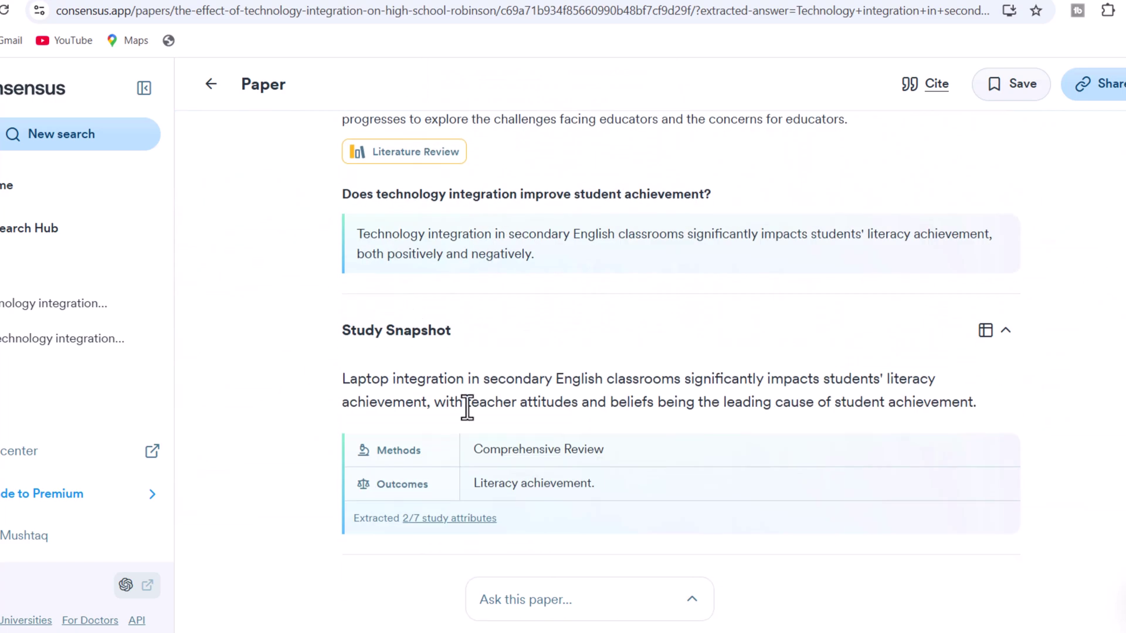
scroll(469, 390, up, 1)
scroll(469, 389, up, 4)
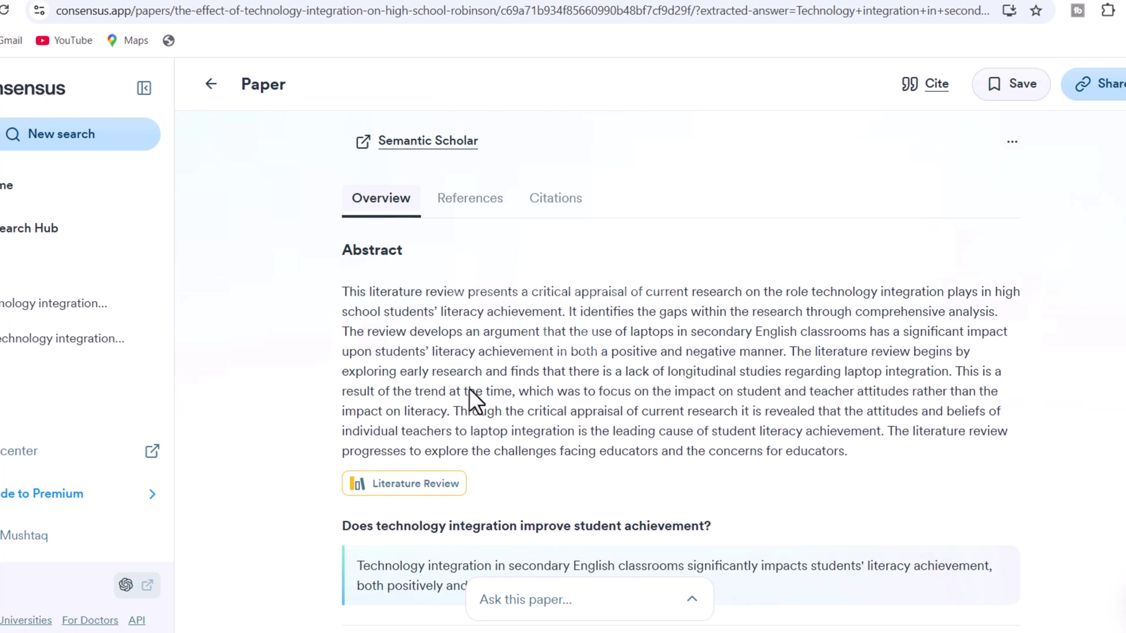
click(503, 209)
scroll(493, 261, down, 1)
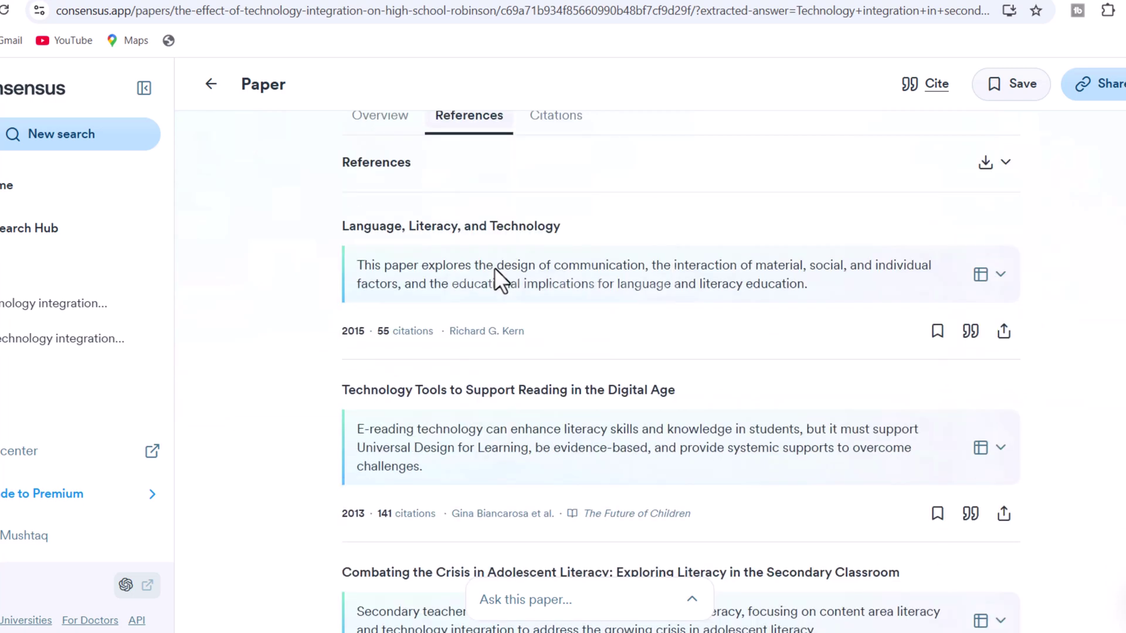
scroll(494, 267, down, 3)
scroll(494, 268, up, 4)
click(564, 207)
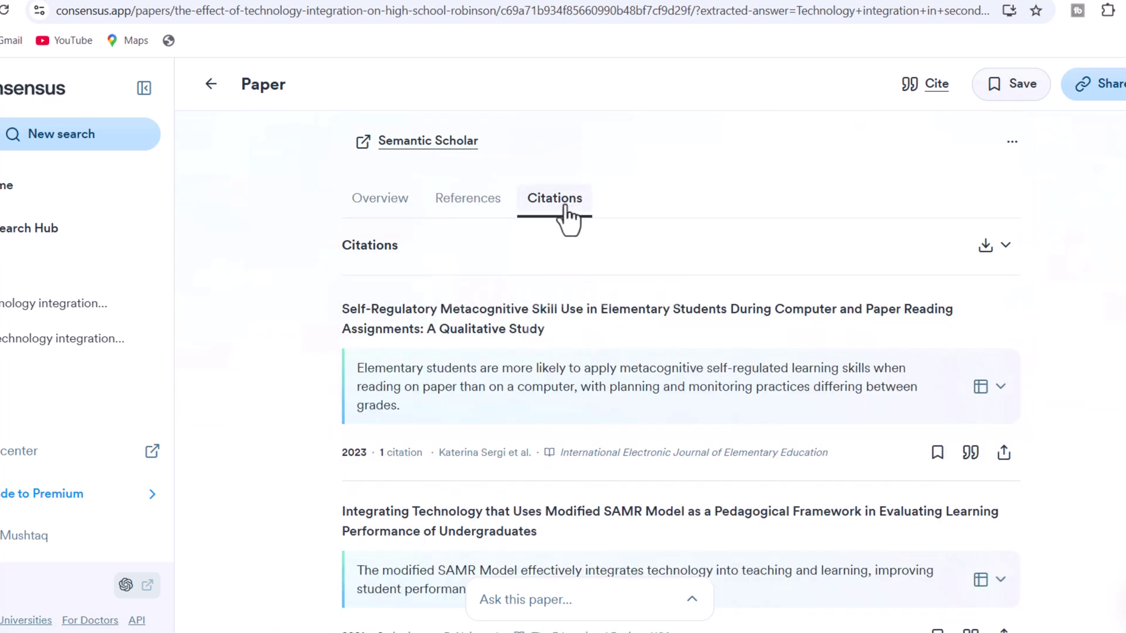
key(alt+Left)
mouse_move(347, 163)
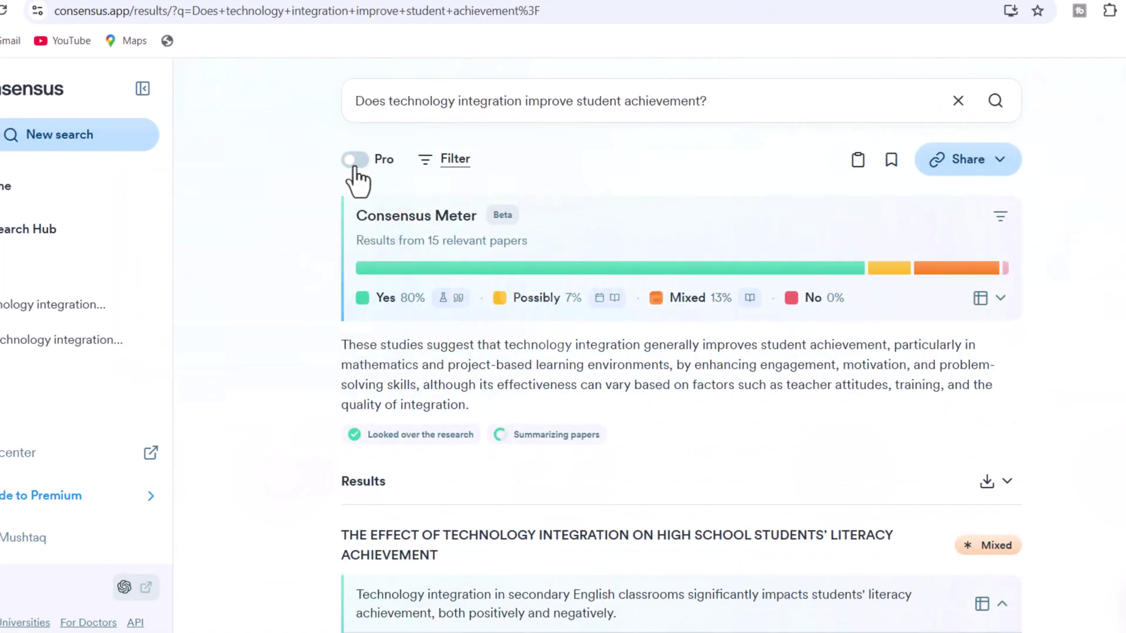
click(355, 169)
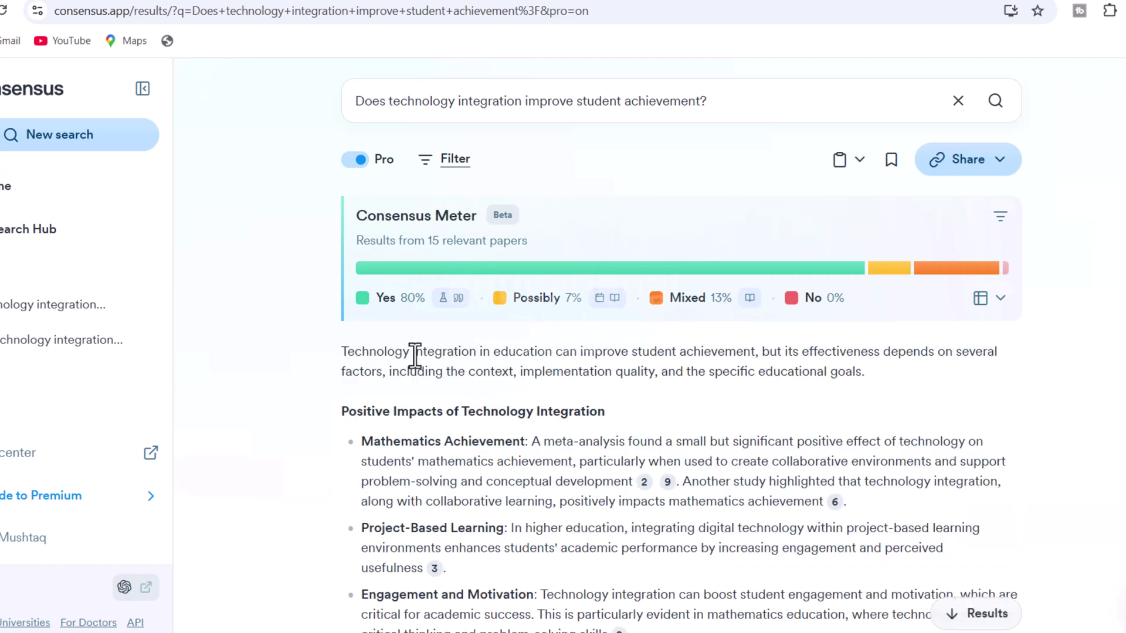
scroll(415, 356, down, 2)
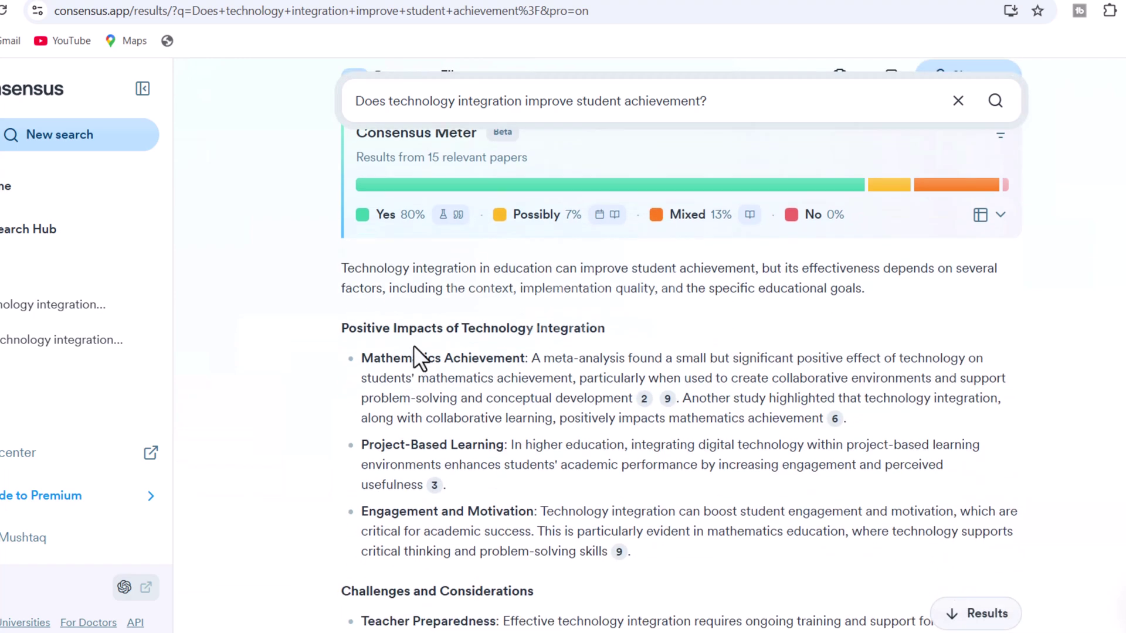
scroll(415, 349, down, 4)
scroll(413, 346, down, 2)
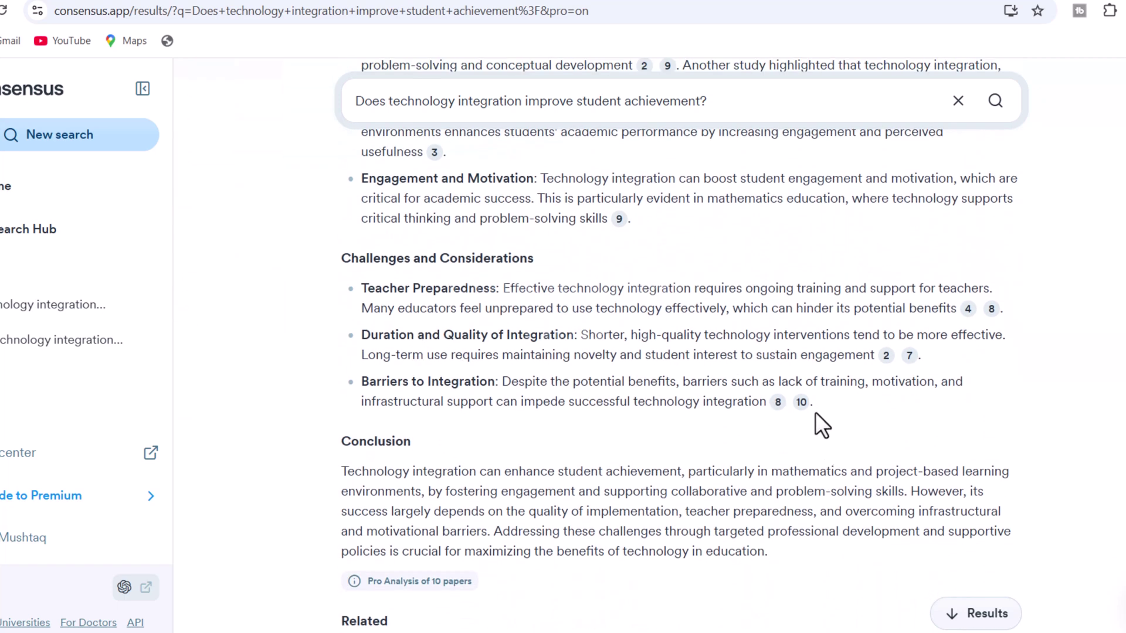
mouse_move(802, 404)
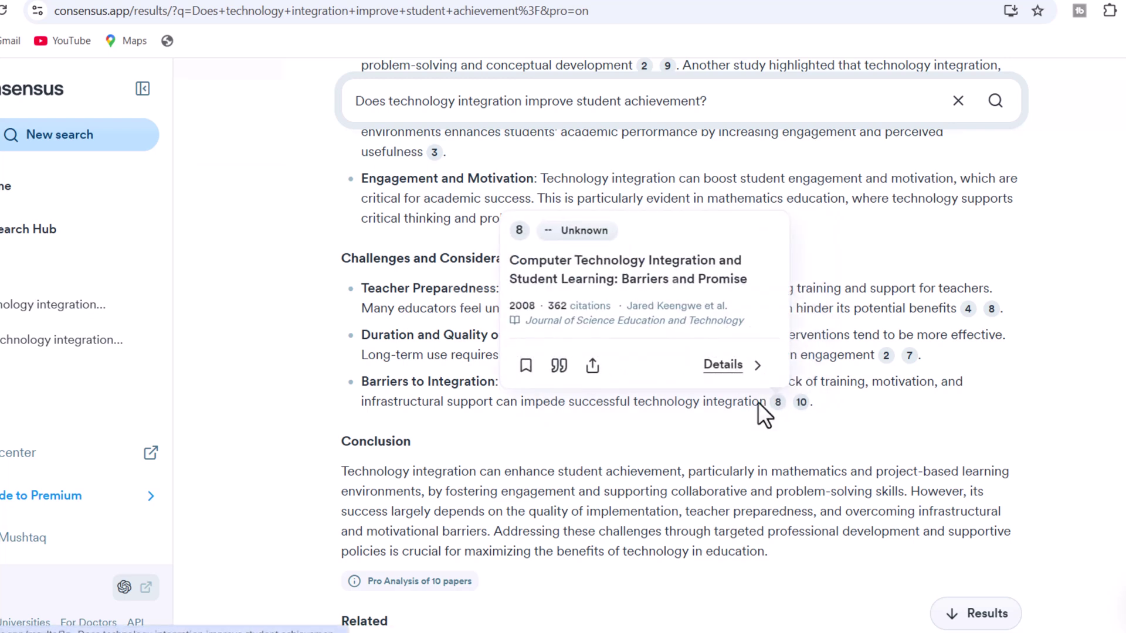
scroll(587, 418, down, 3)
mouse_move(394, 419)
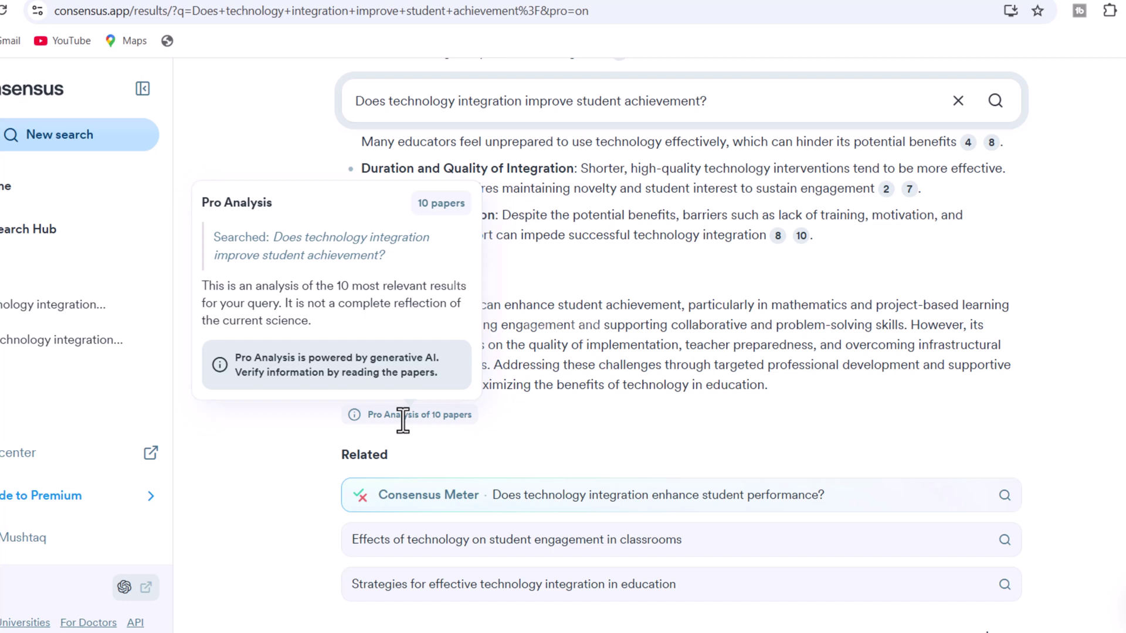
scroll(570, 354, up, 2)
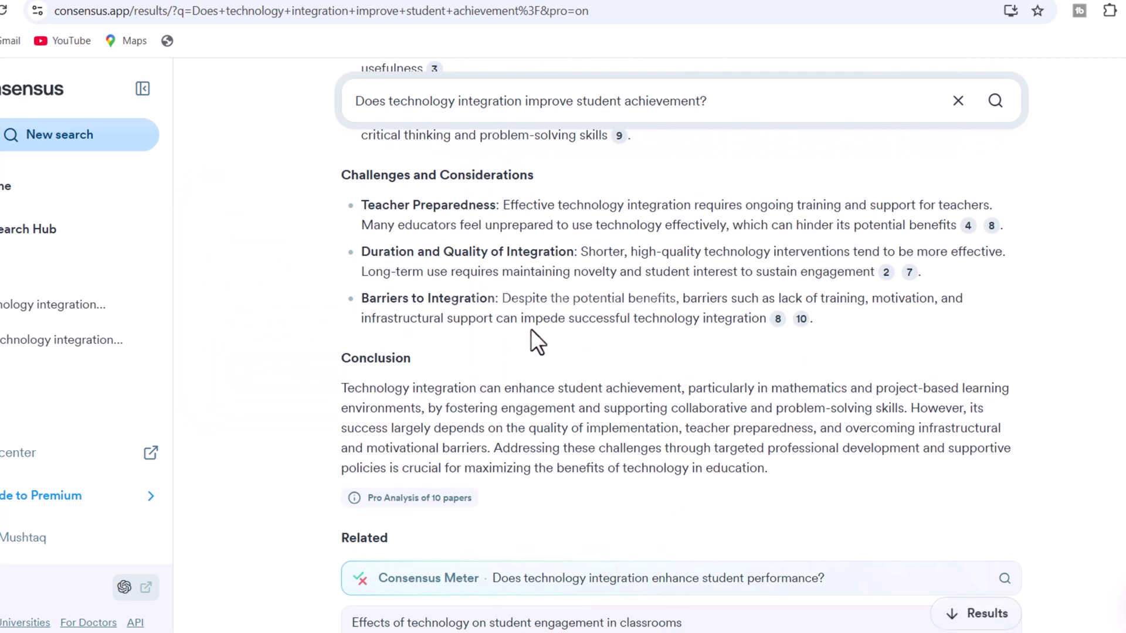
scroll(491, 280, down, 3)
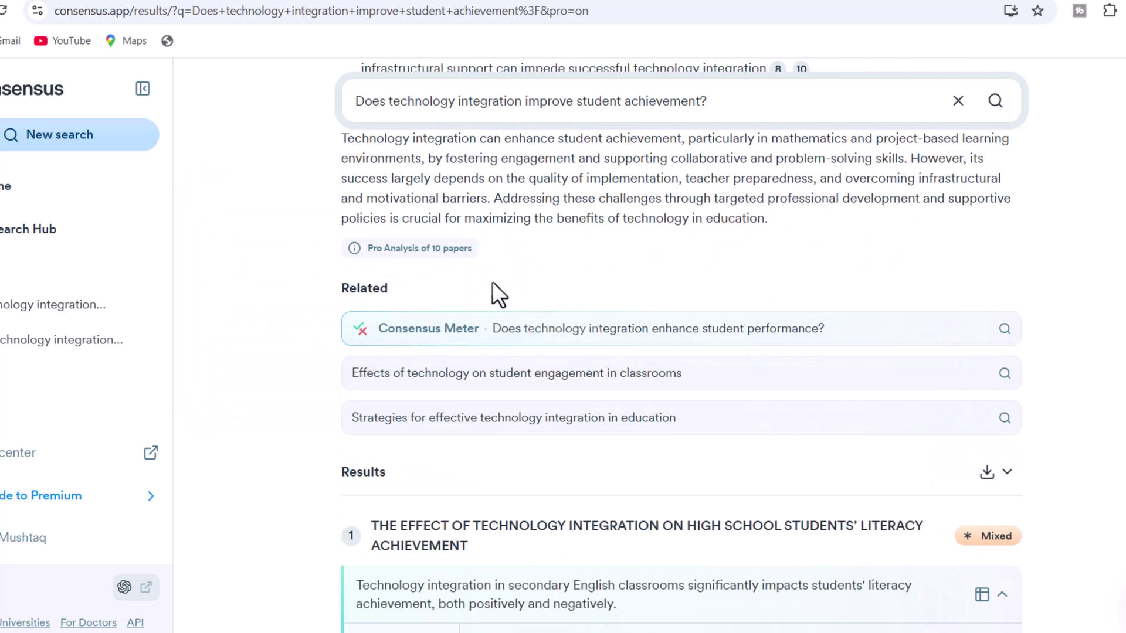
scroll(490, 281, up, 2)
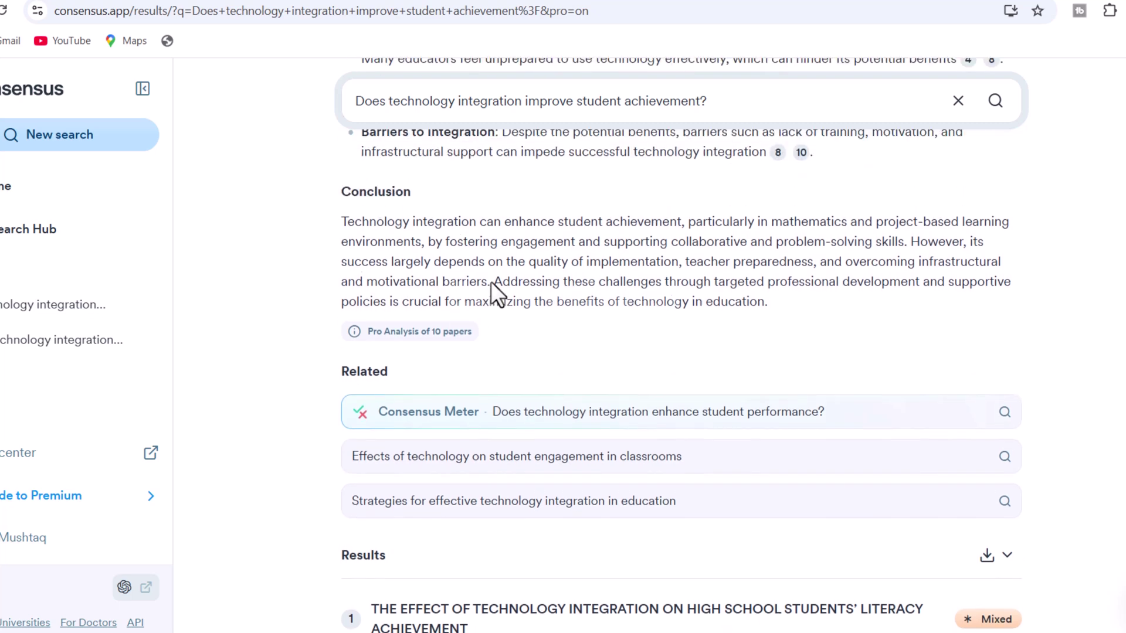
mouse_move(403, 331)
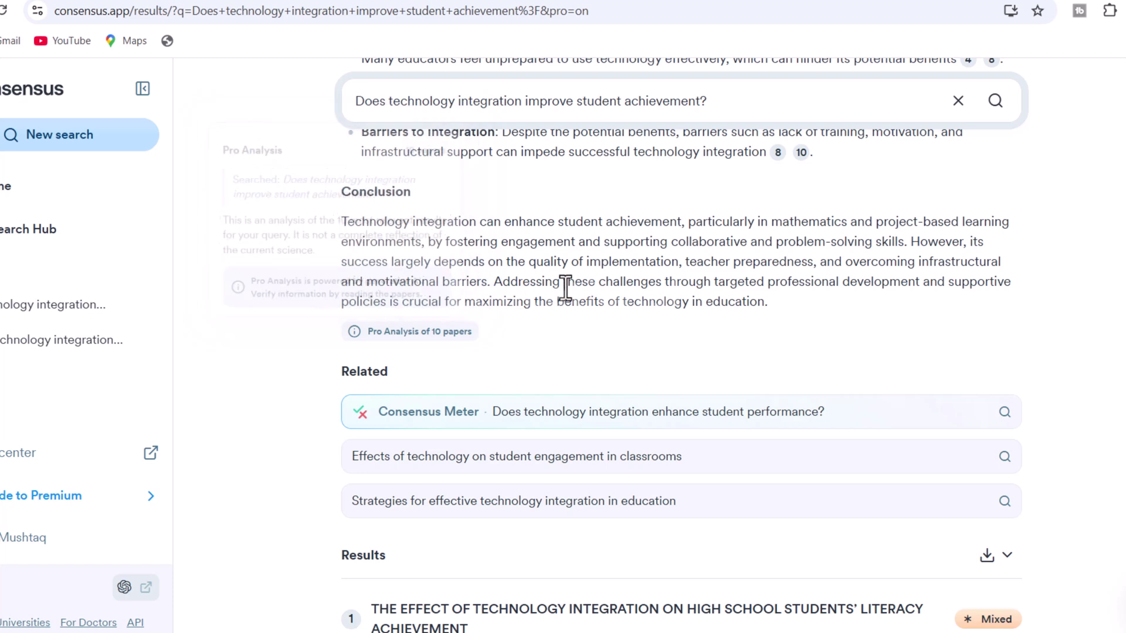
scroll(567, 282, up, 3)
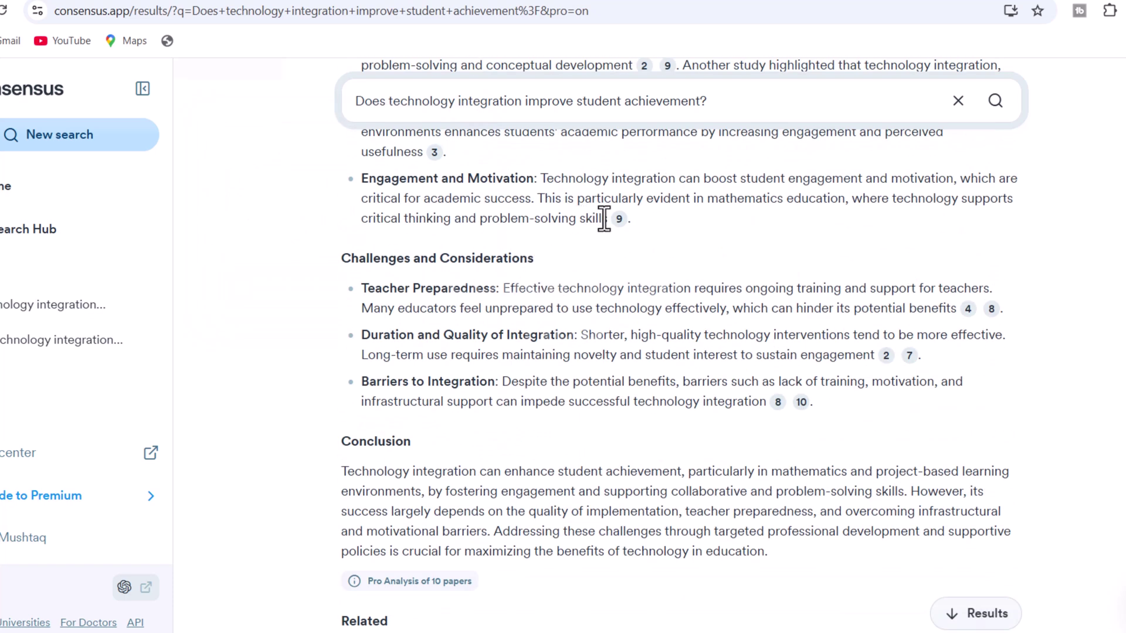
mouse_move(619, 220)
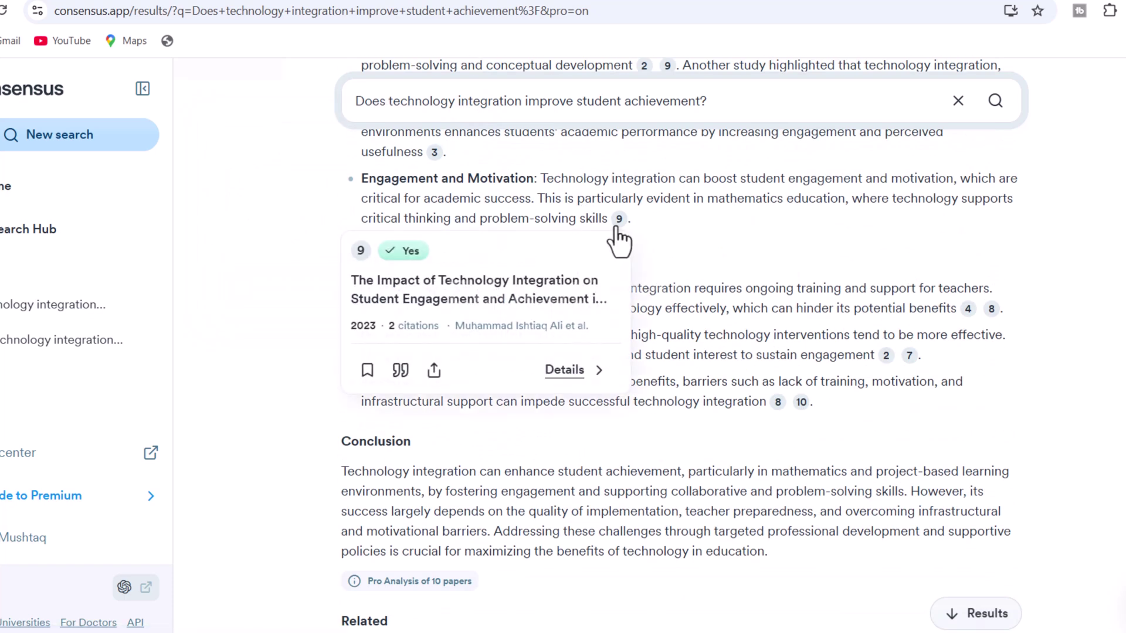
scroll(479, 260, up, 1)
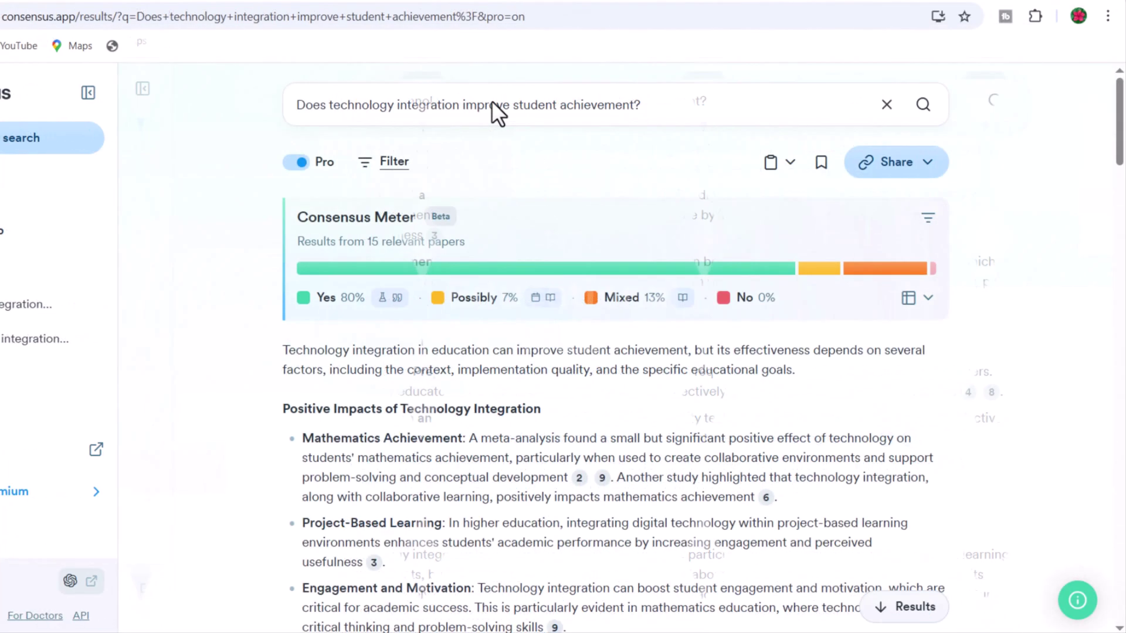
Filter the search to papers published since 2000.
click(366, 165)
click(995, 223)
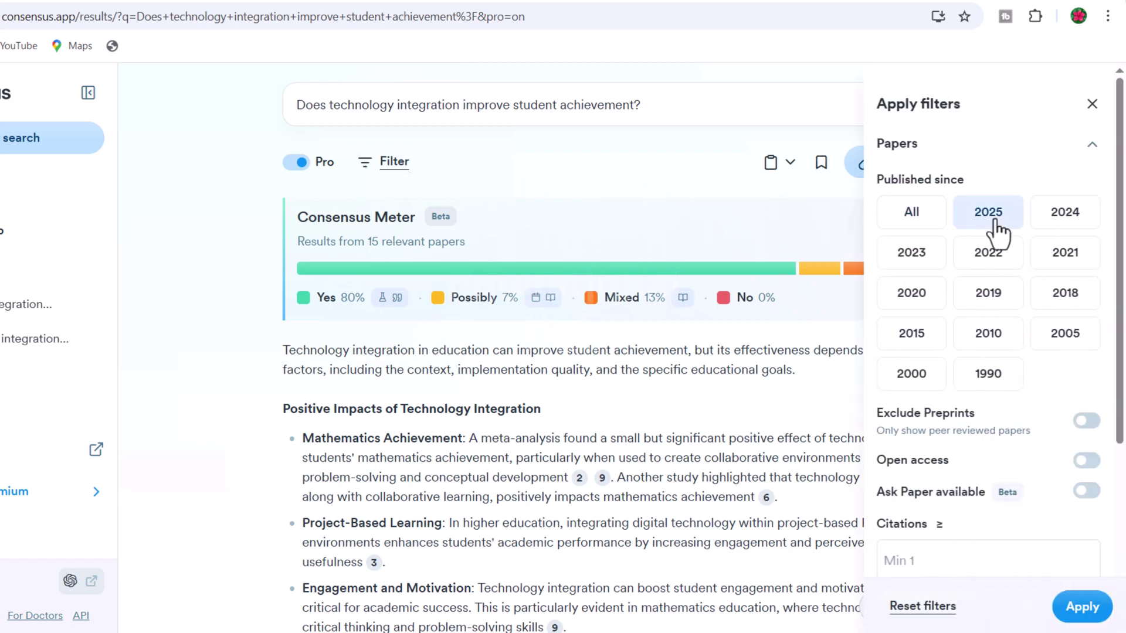
click(1047, 235)
click(924, 253)
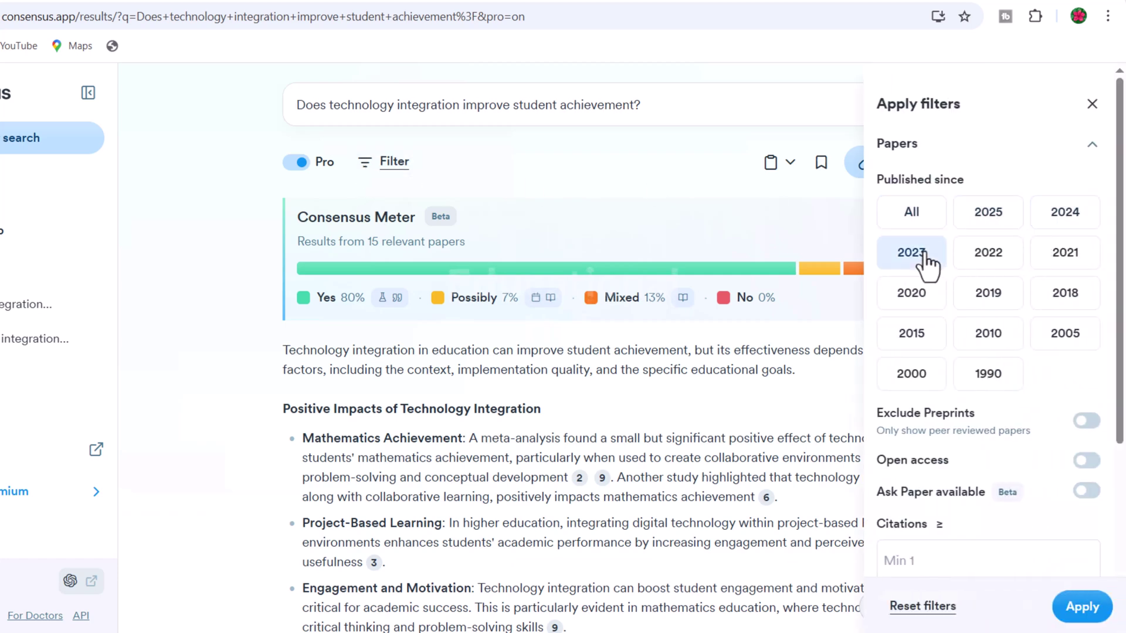
click(985, 258)
click(1059, 258)
scroll(967, 320, down, 1)
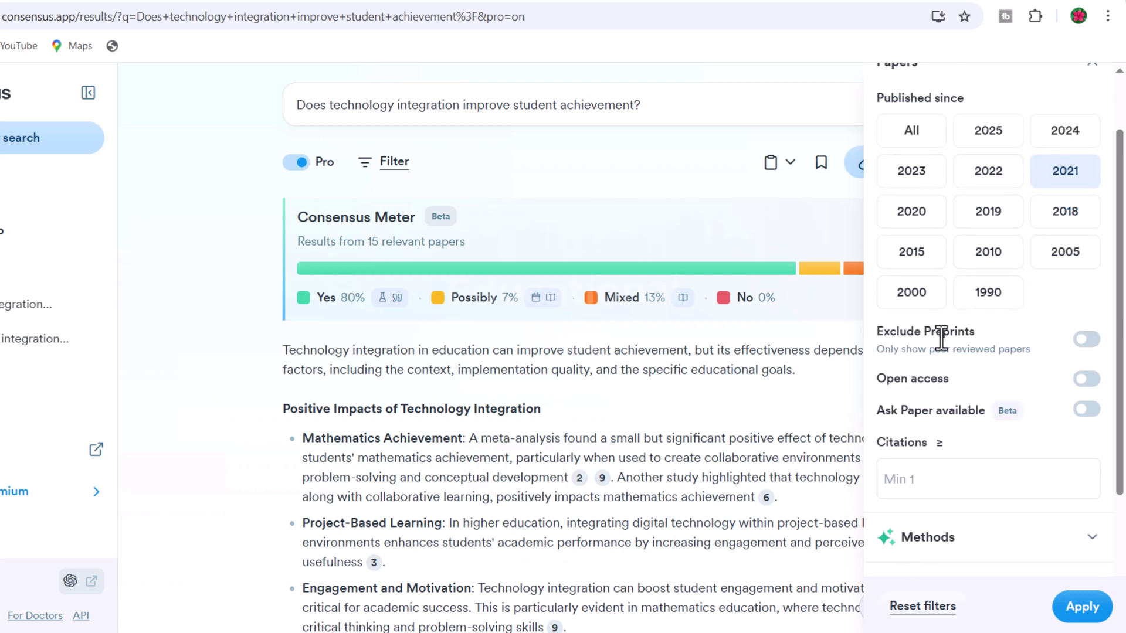
scroll(942, 346, down, 1)
scroll(940, 339, down, 1)
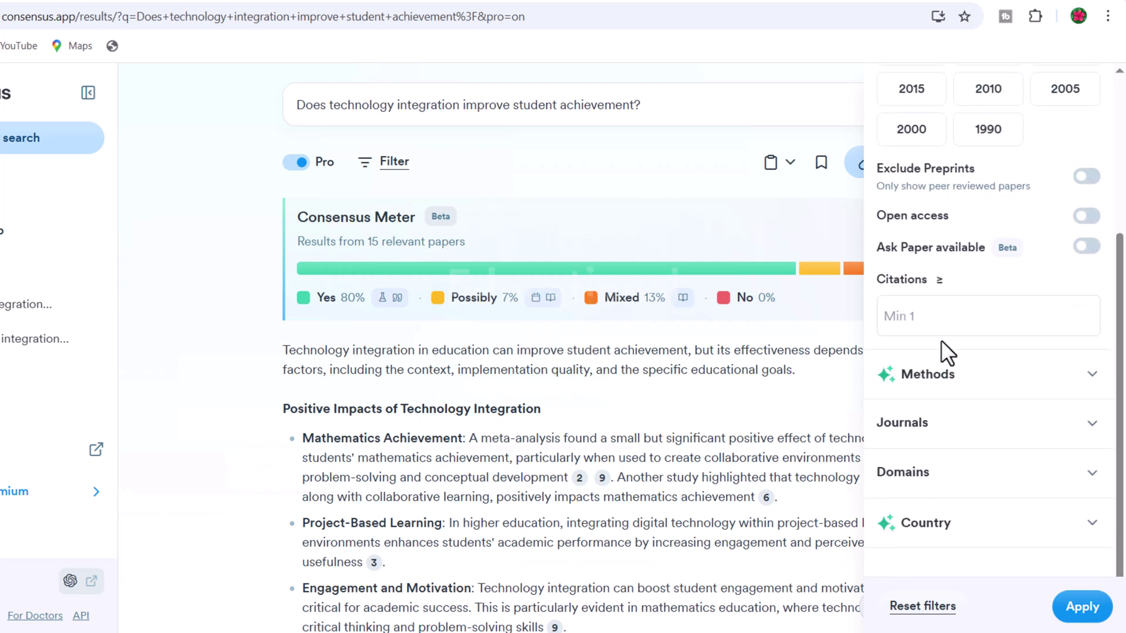
scroll(940, 340, up, 2)
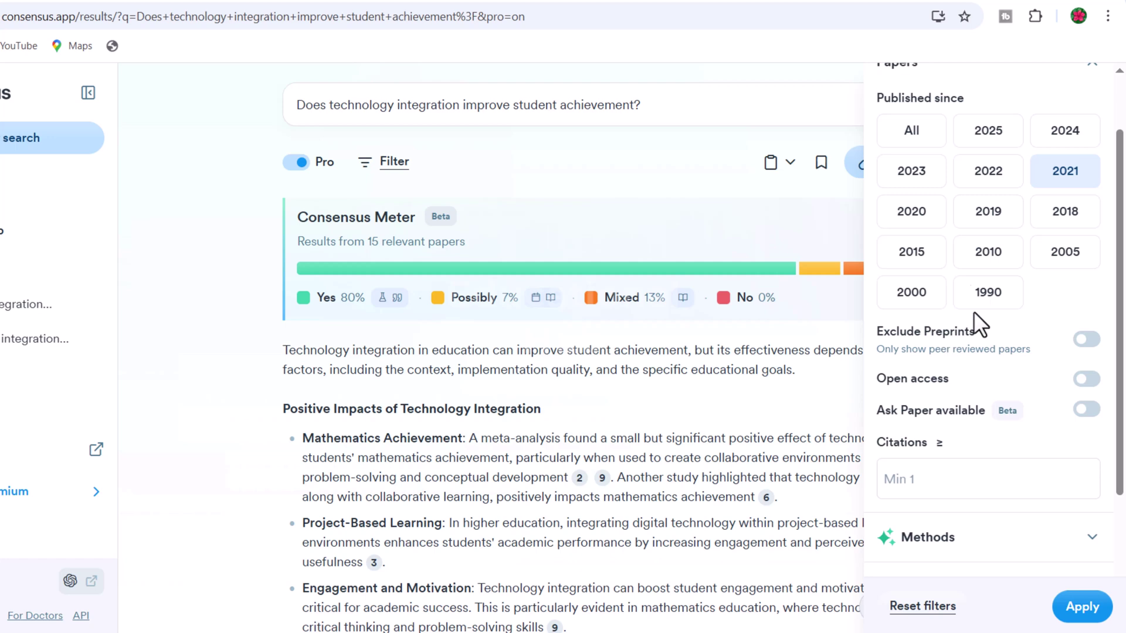
click(912, 214)
click(910, 174)
click(911, 247)
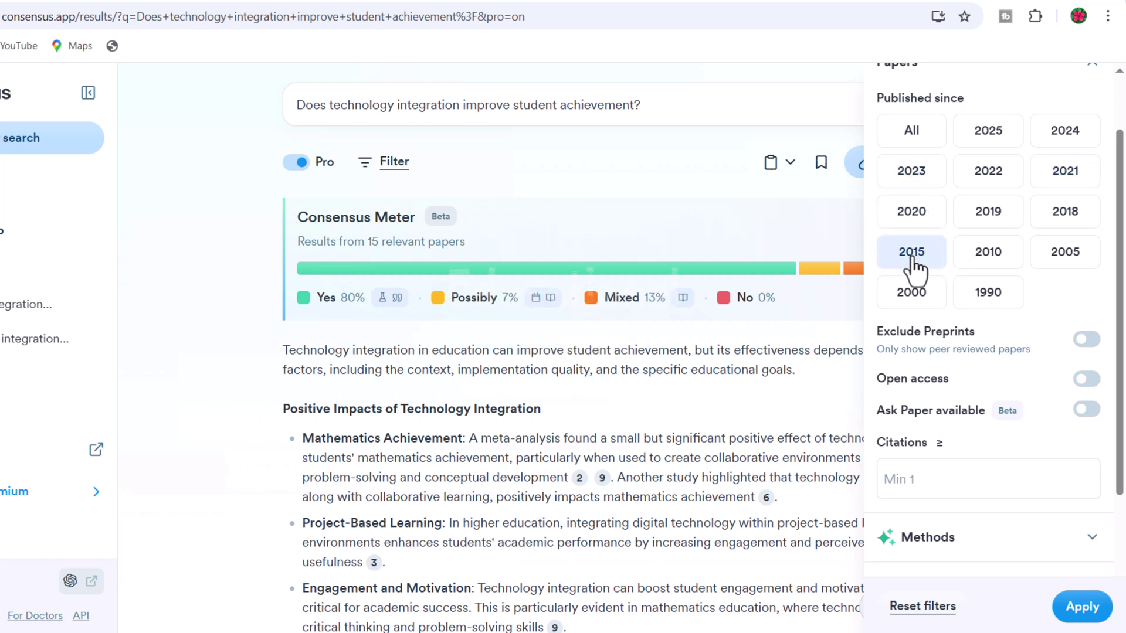
click(910, 292)
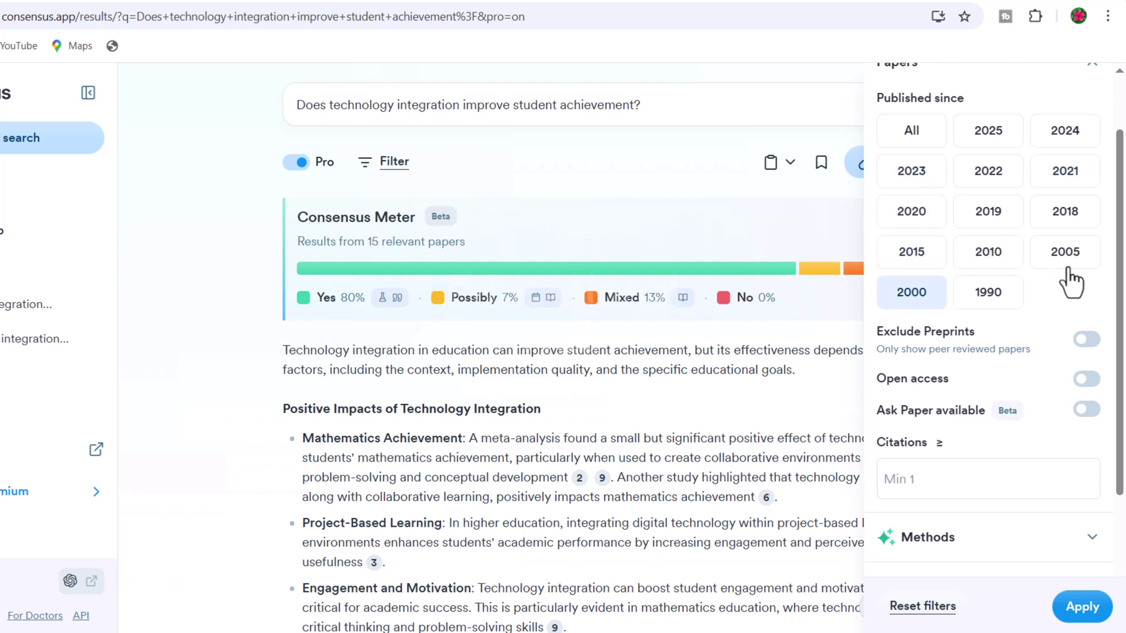
Turn on Open access and Ask Paper available, and require at least 7 citations.
click(1087, 380)
click(1085, 410)
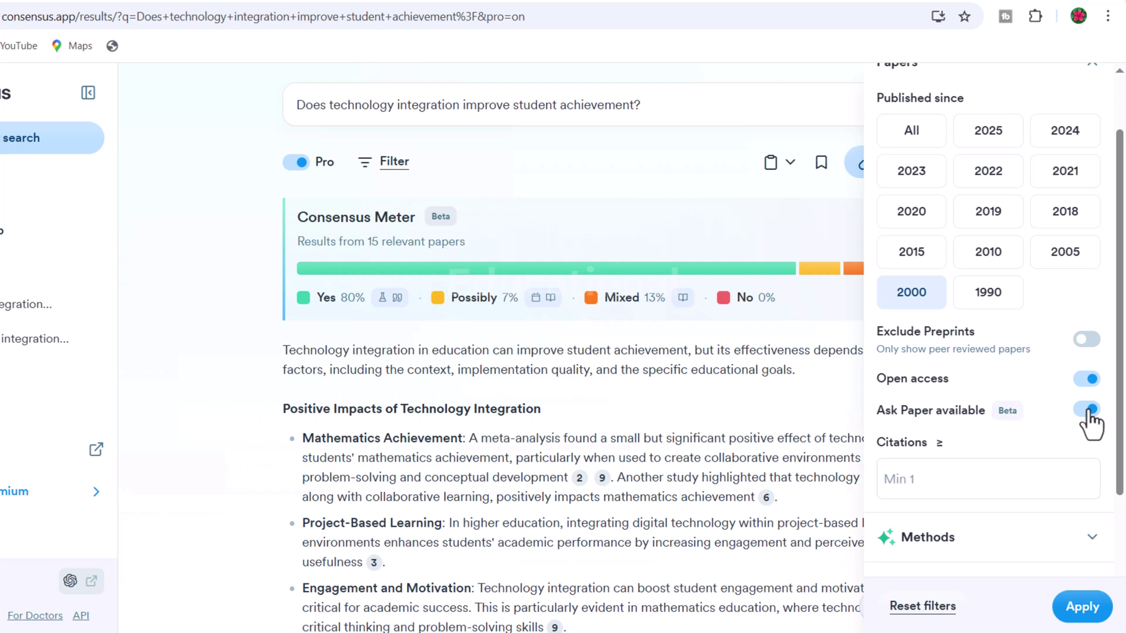
click(1086, 477)
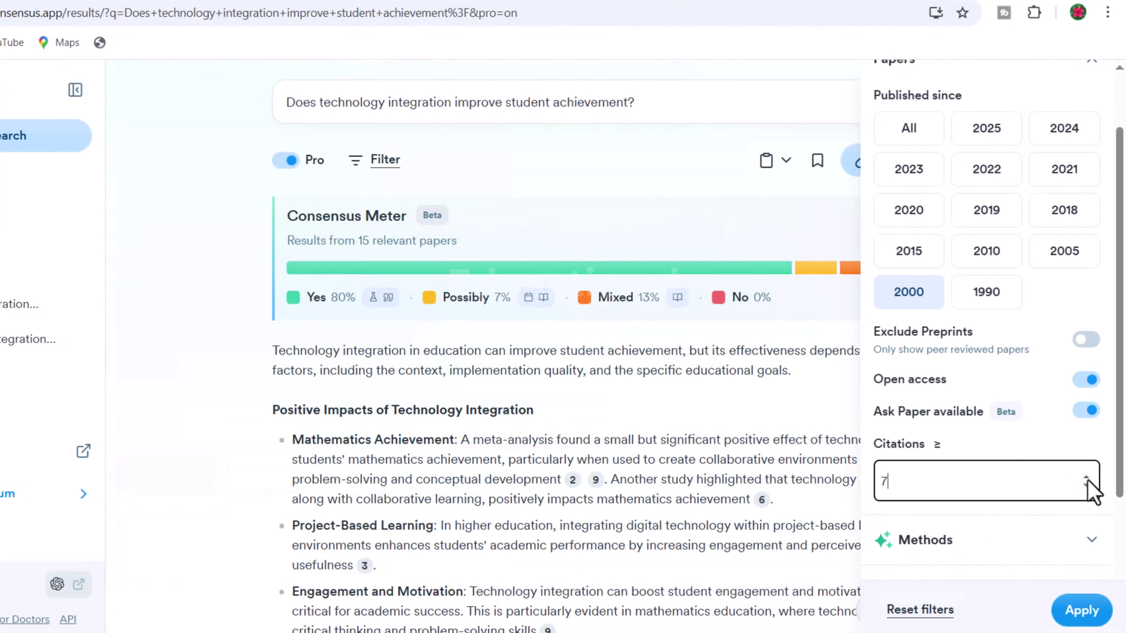
click(1087, 480)
scroll(1087, 480, down, 3)
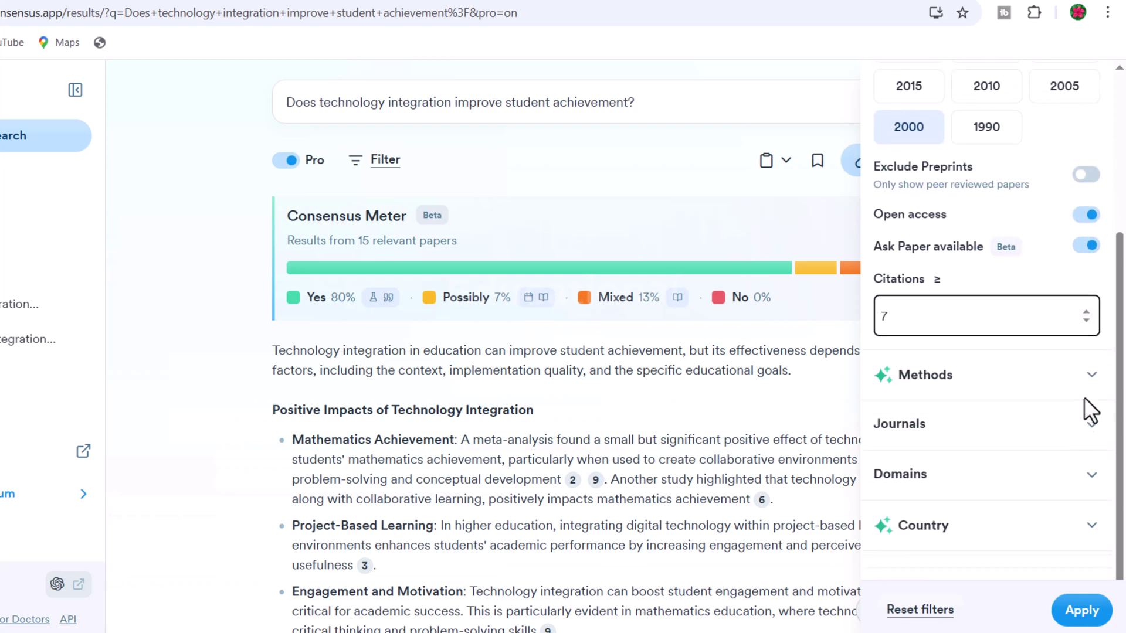
scroll(931, 416, down, 1)
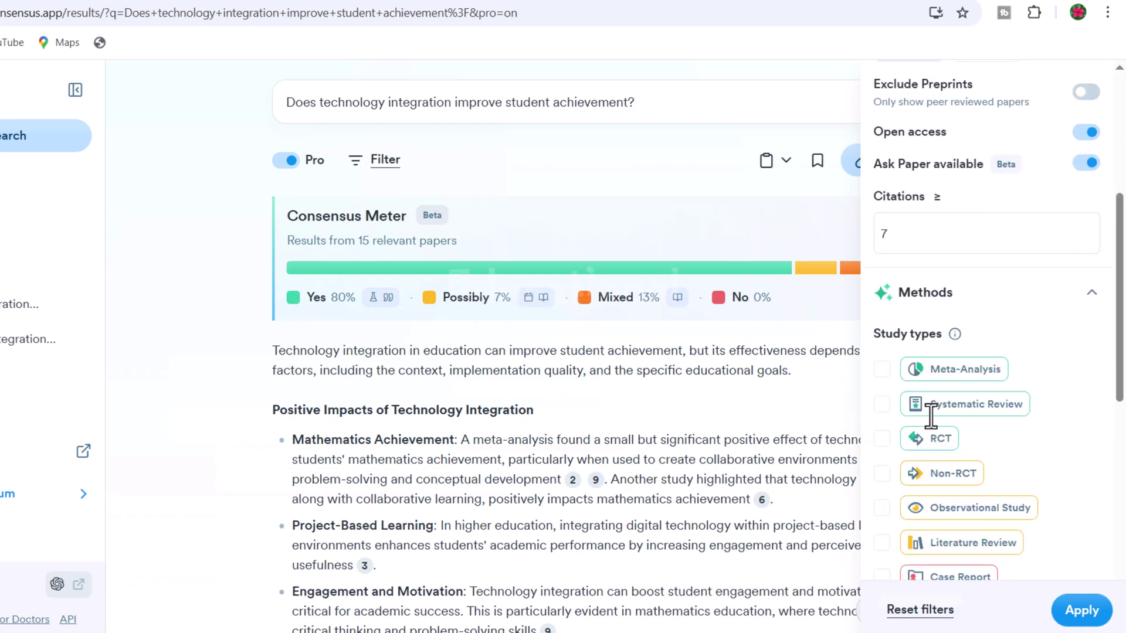
Check Meta-Analysis and Systematic Review among the study types.
mouse_move(931, 386)
click(881, 370)
click(882, 405)
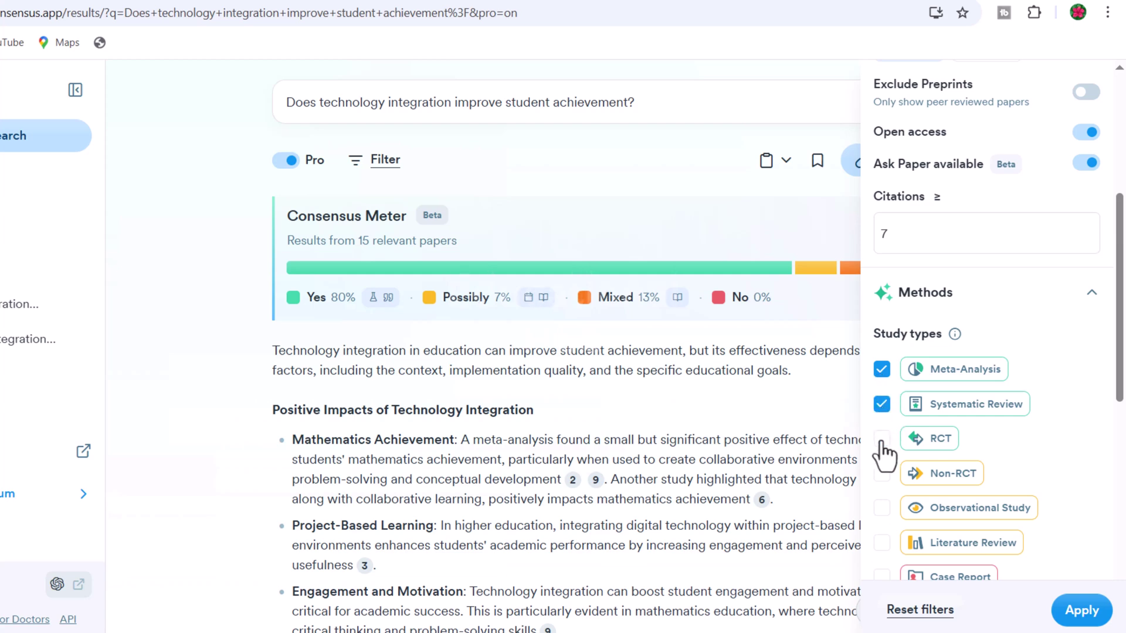
scroll(958, 413, down, 1)
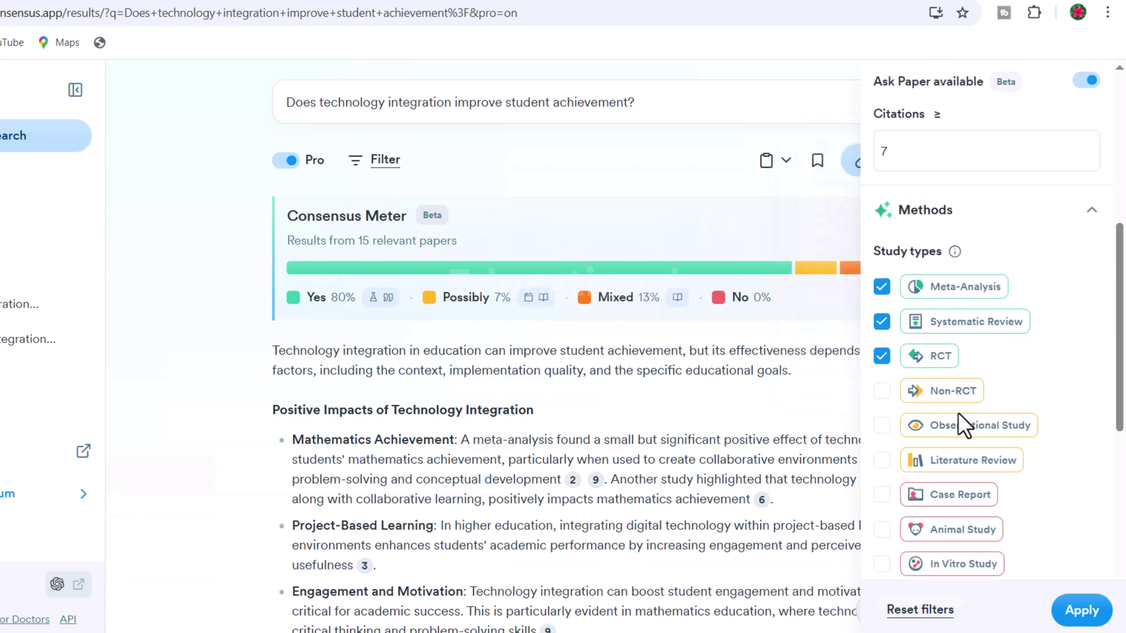
scroll(958, 412, down, 1)
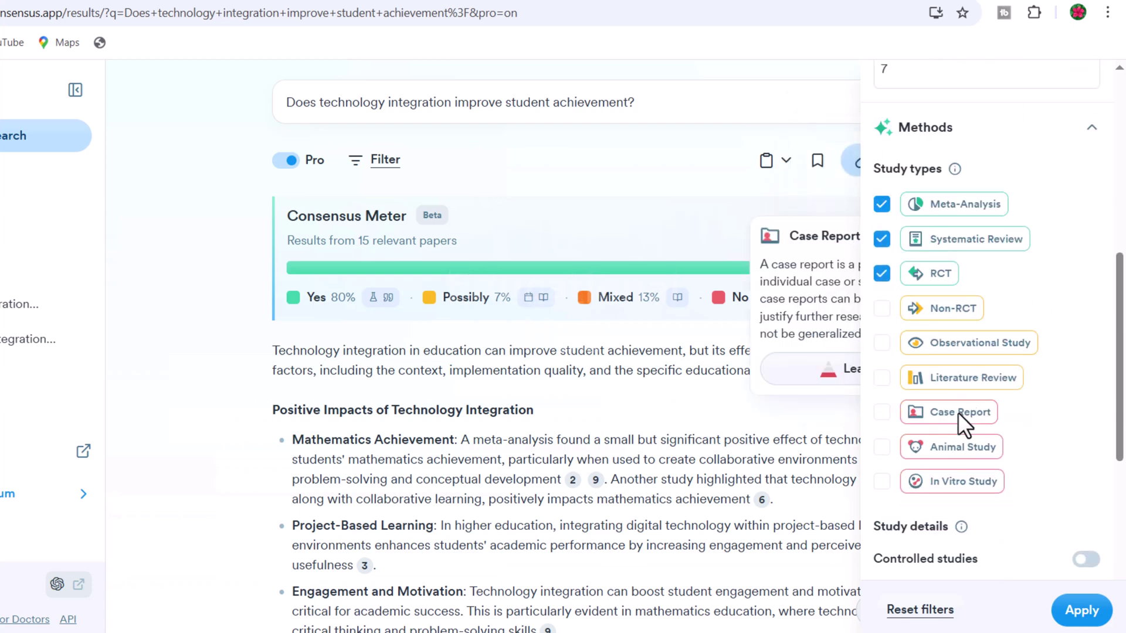
scroll(958, 413, down, 1)
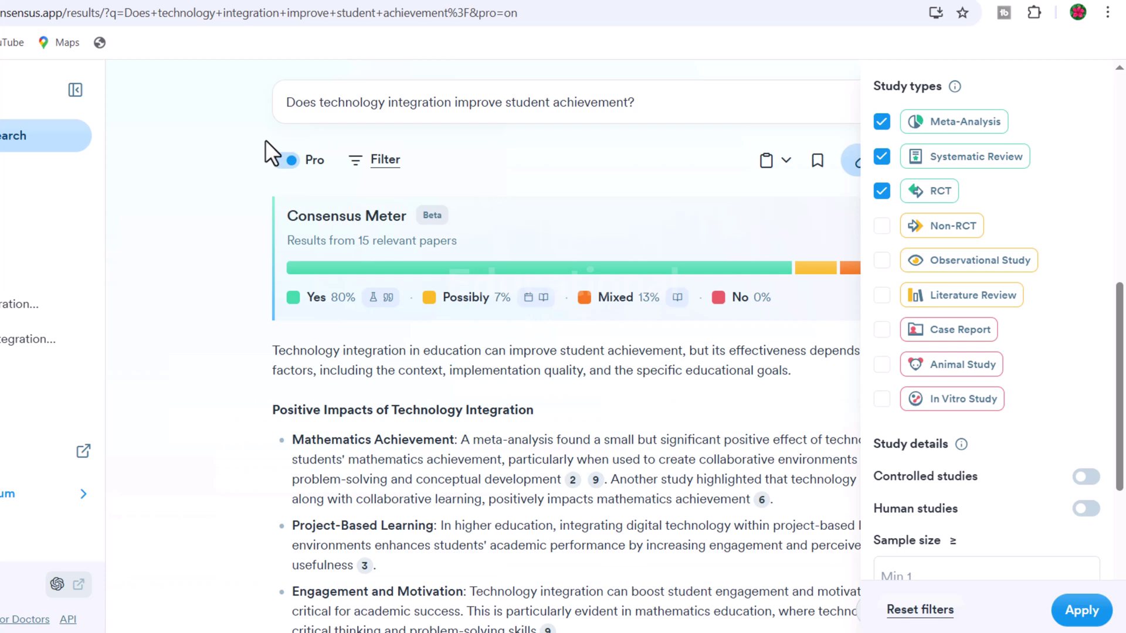
scroll(991, 373, down, 2)
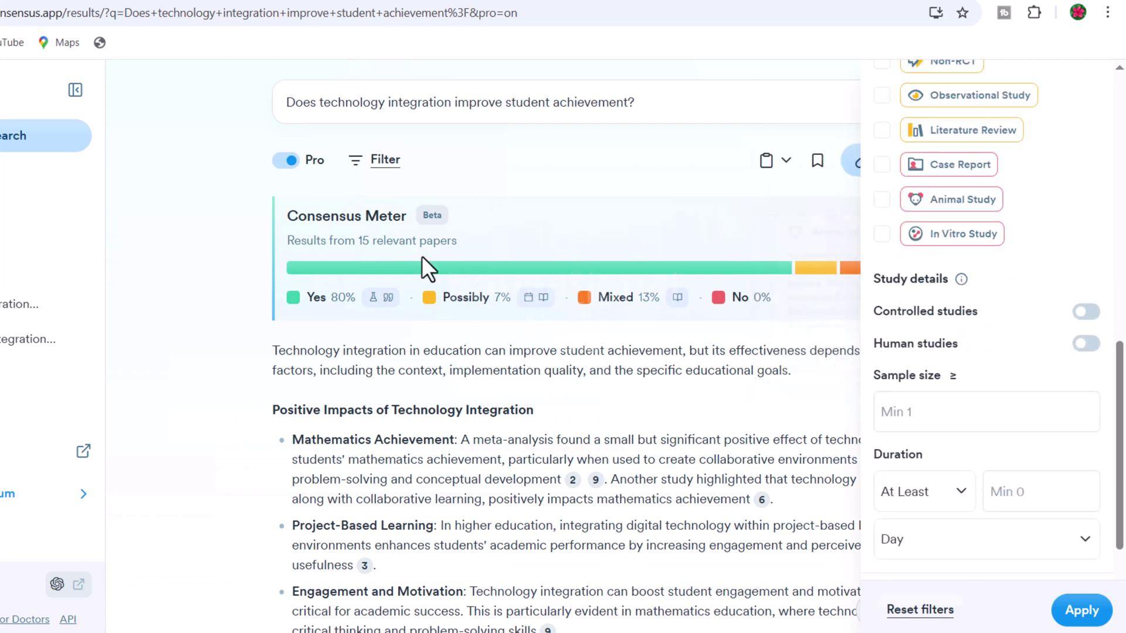
scroll(942, 434, down, 1)
scroll(942, 434, down, 1)
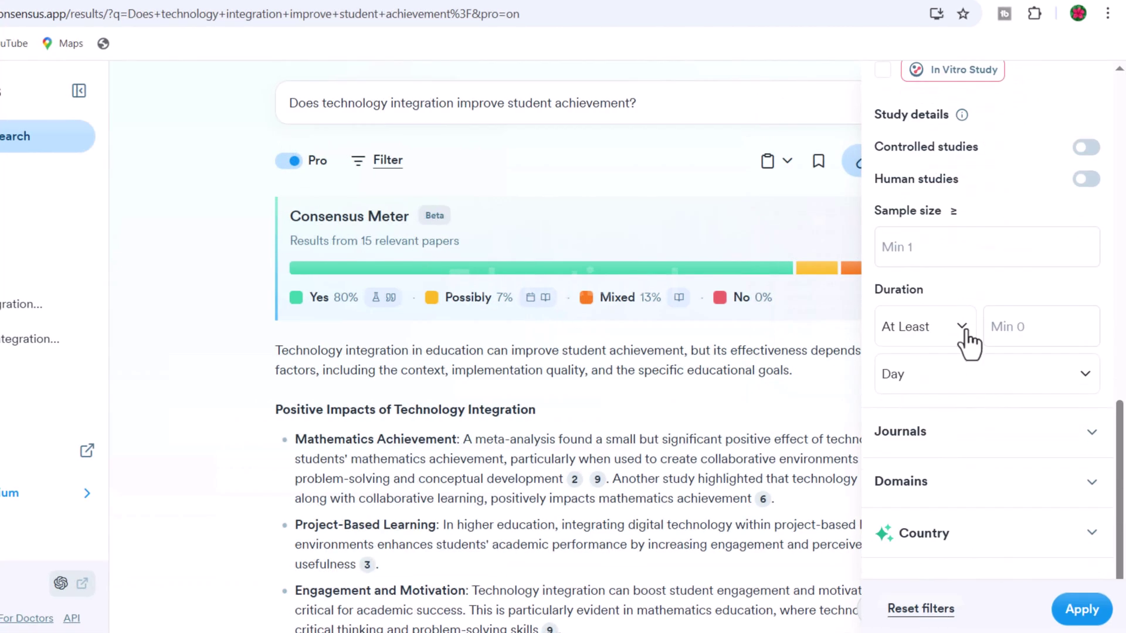
Keep the duration comparison at At Least and expand the journal quartile filters.
click(966, 337)
click(934, 375)
click(934, 385)
click(934, 384)
scroll(934, 390, down, 1)
click(937, 403)
scroll(937, 390, down, 1)
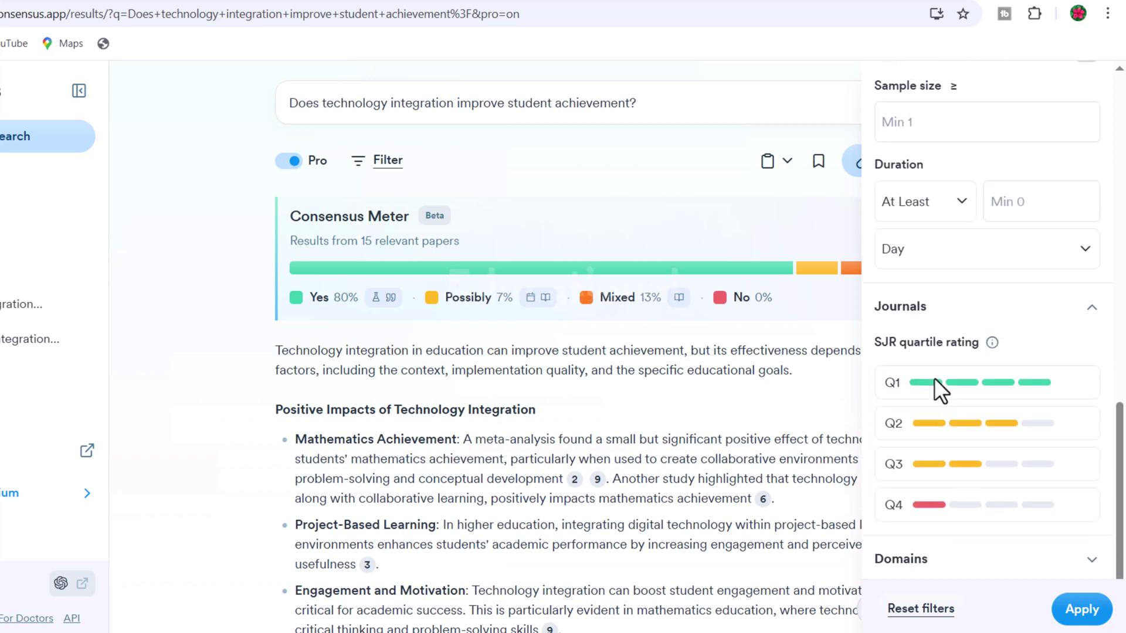
scroll(941, 405, down, 1)
Select the Education research domain and expand the Country filter.
click(918, 439)
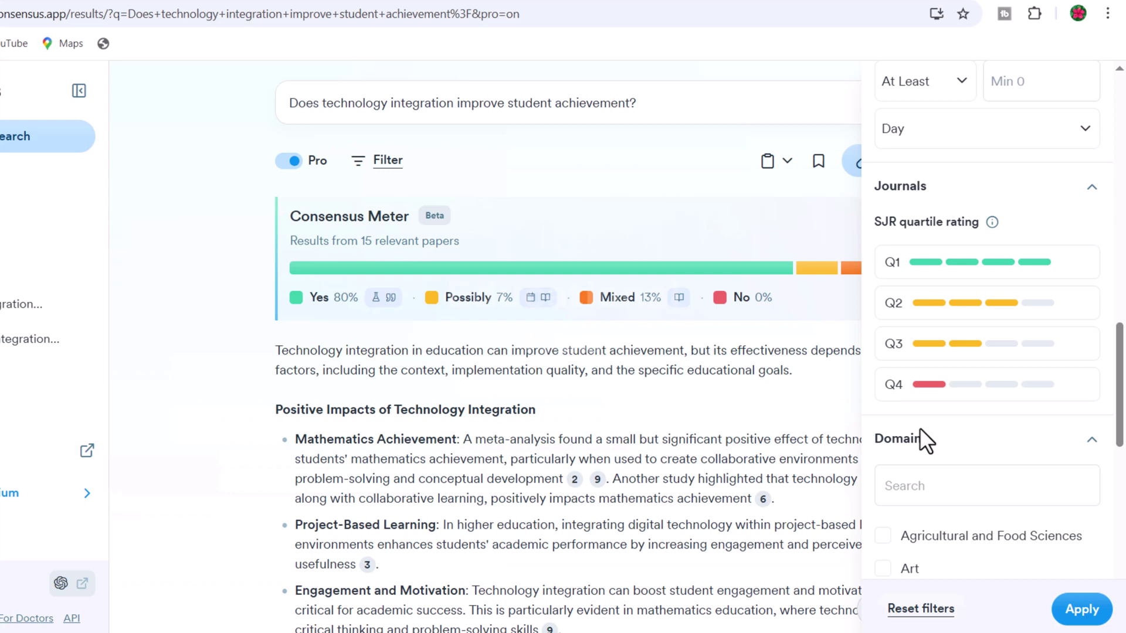
scroll(920, 426, down, 3)
scroll(921, 431, down, 1)
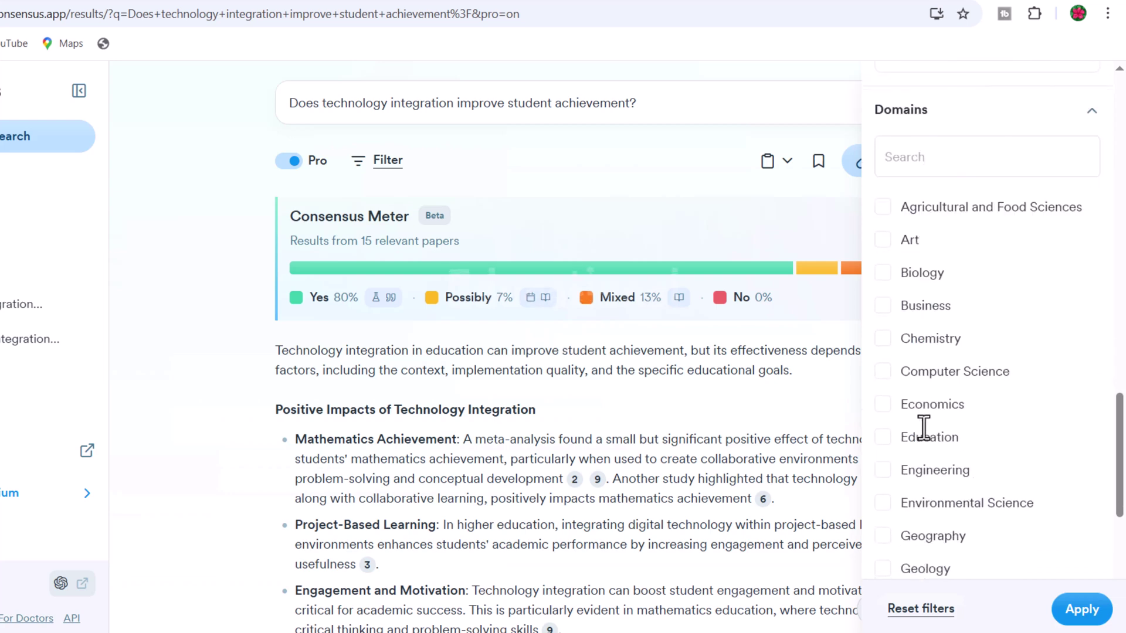
scroll(922, 434, down, 2)
scroll(924, 435, down, 4)
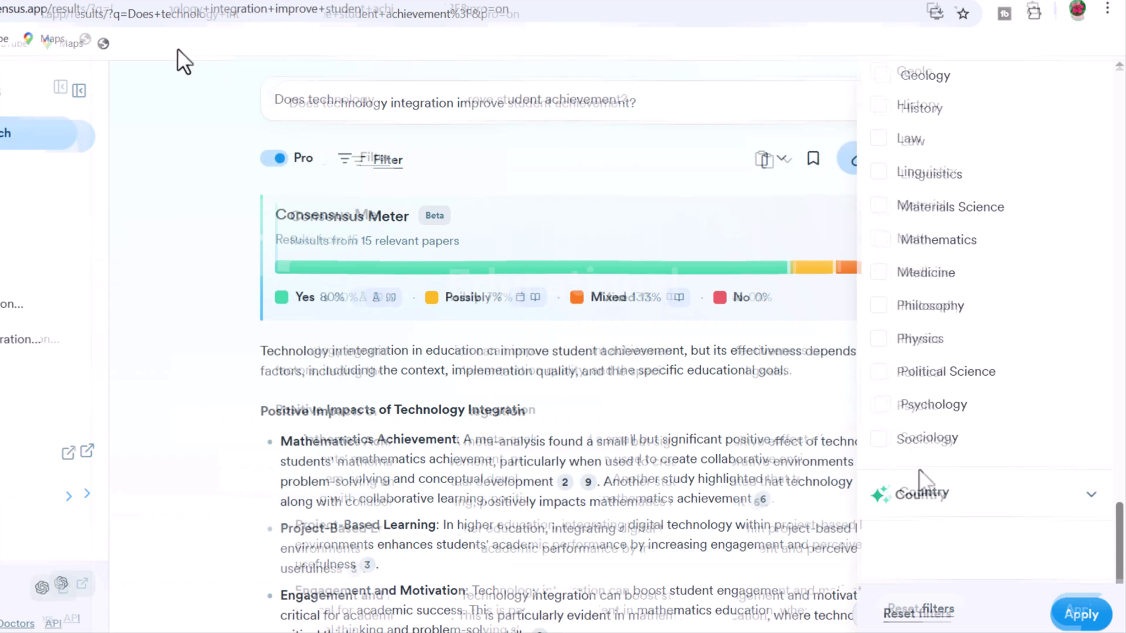
scroll(883, 234, up, 3)
click(880, 189)
scroll(1008, 375, down, 1)
scroll(1003, 367, down, 3)
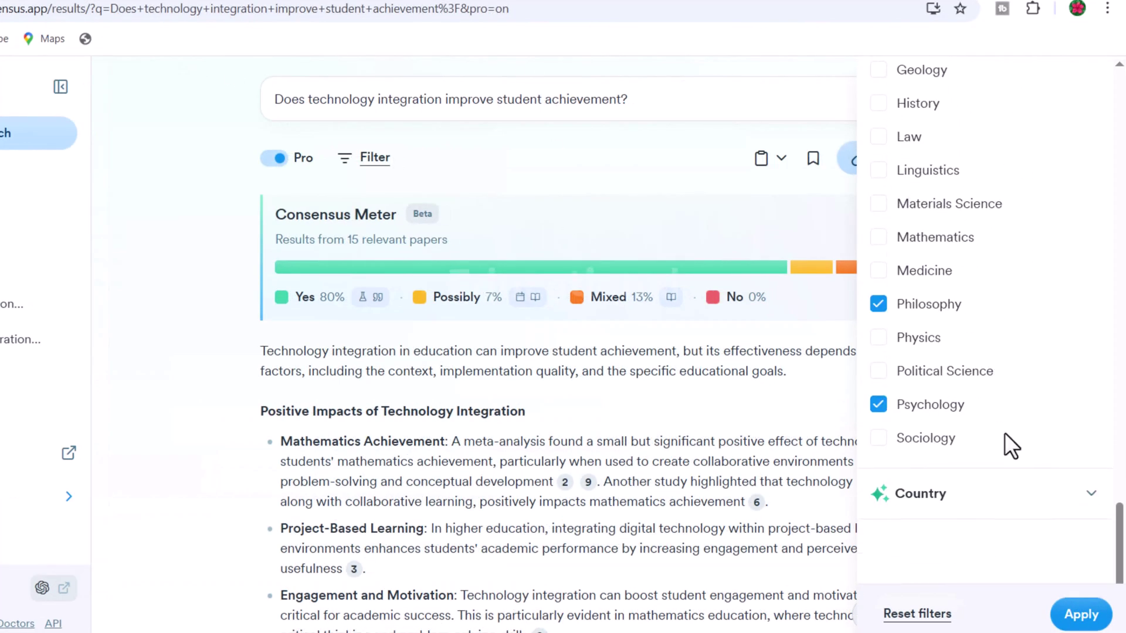
click(1081, 499)
scroll(909, 394, down, 6)
Restrict studies to the USA, apply all chosen filters, and review which filters are active.
click(878, 221)
click(1081, 615)
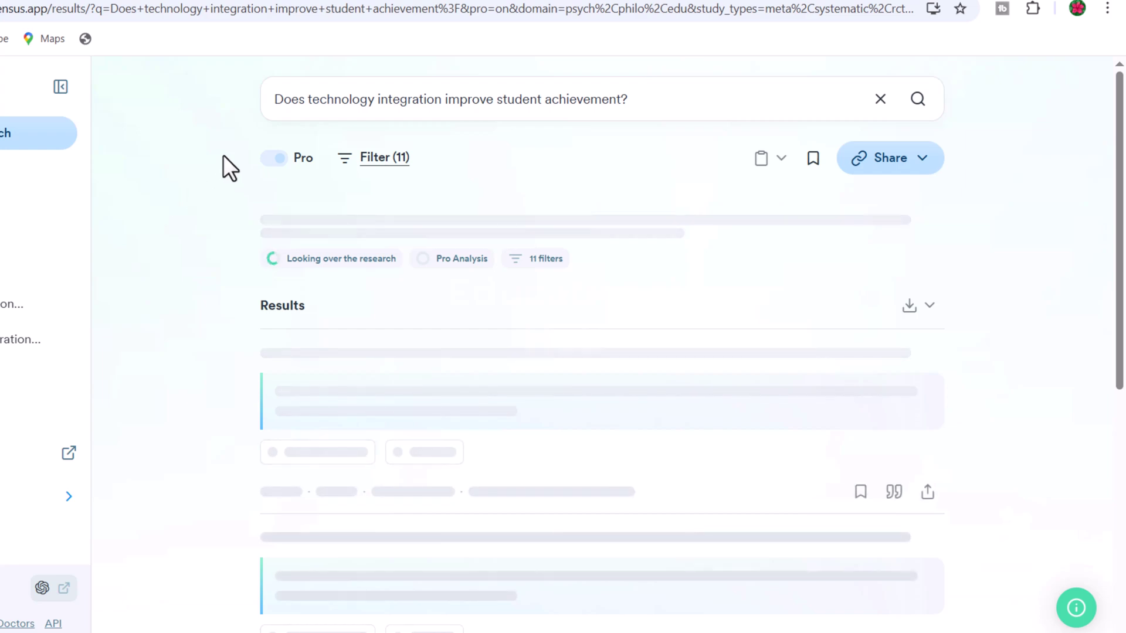
scroll(344, 312, down, 4)
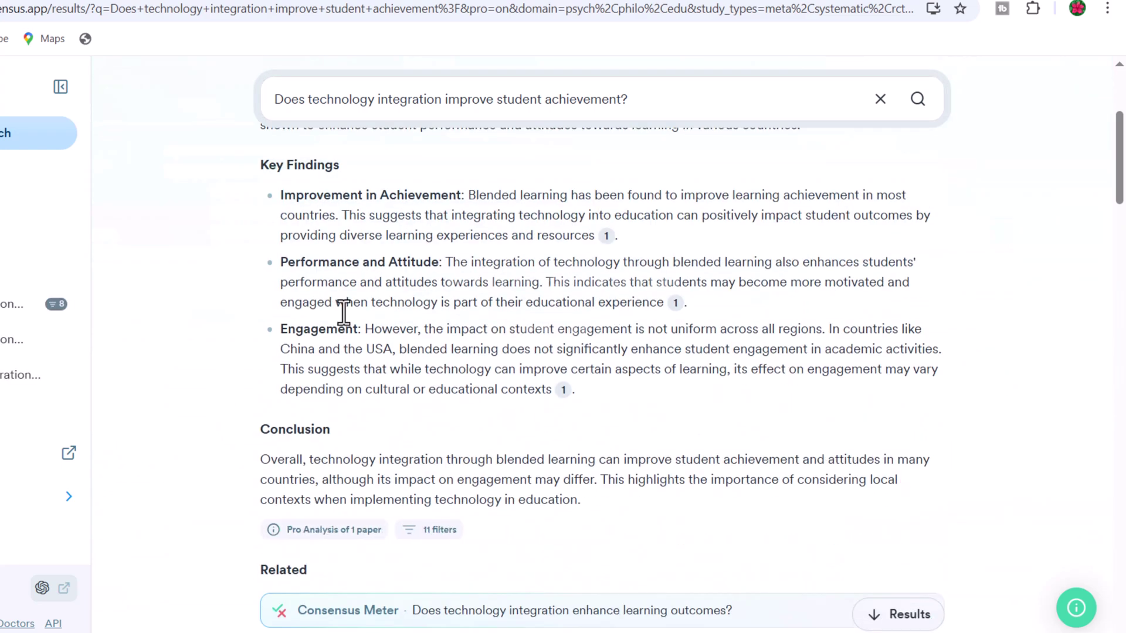
click(516, 518)
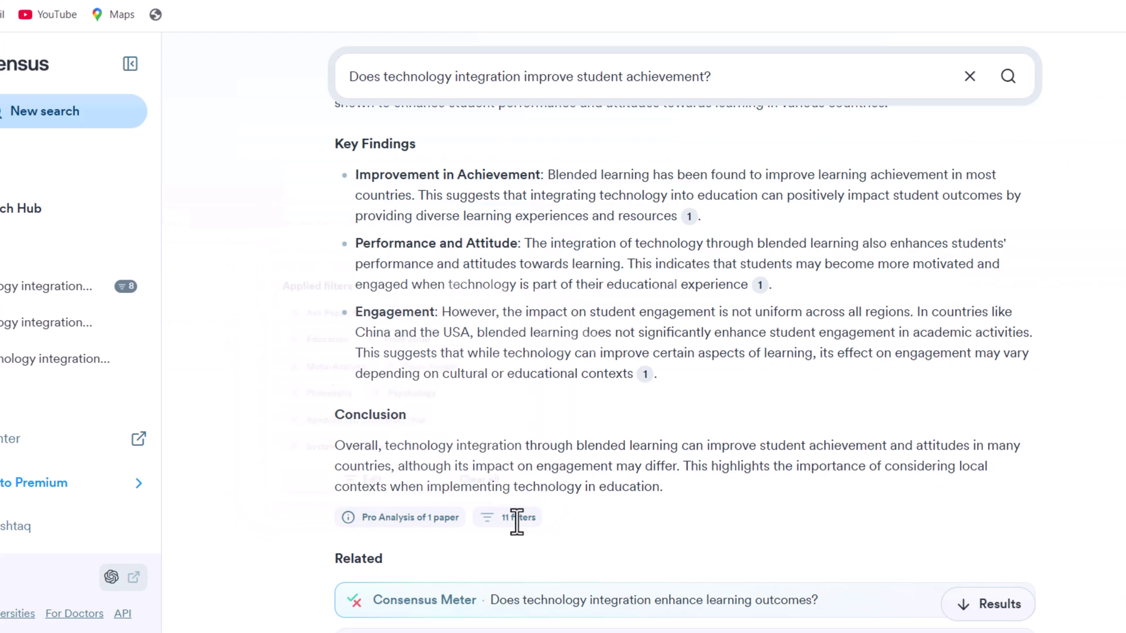
scroll(518, 517, up, 4)
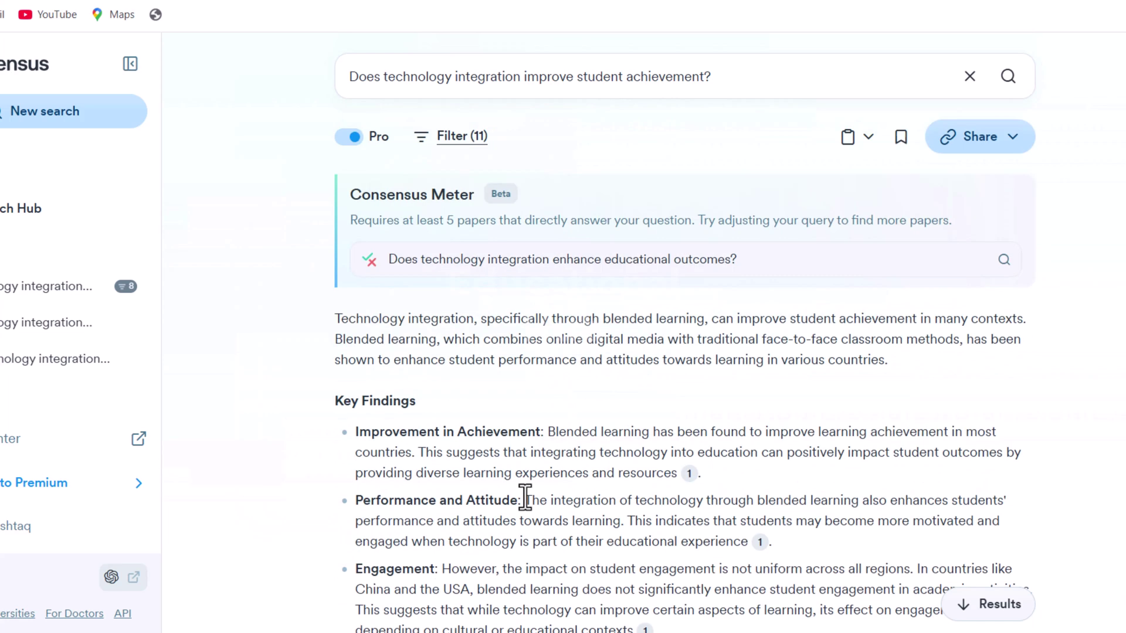
scroll(526, 500, down, 12)
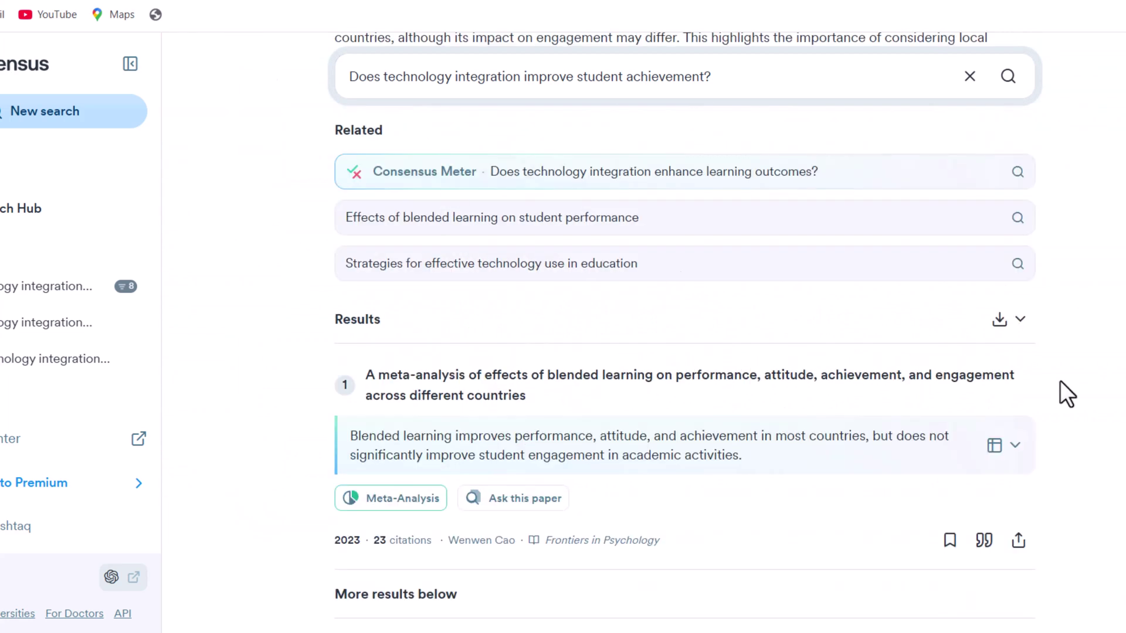
Expand the blended-learning meta-analysis's study snapshot details and open Ask this paper on it.
click(1008, 463)
scroll(1008, 460, down, 3)
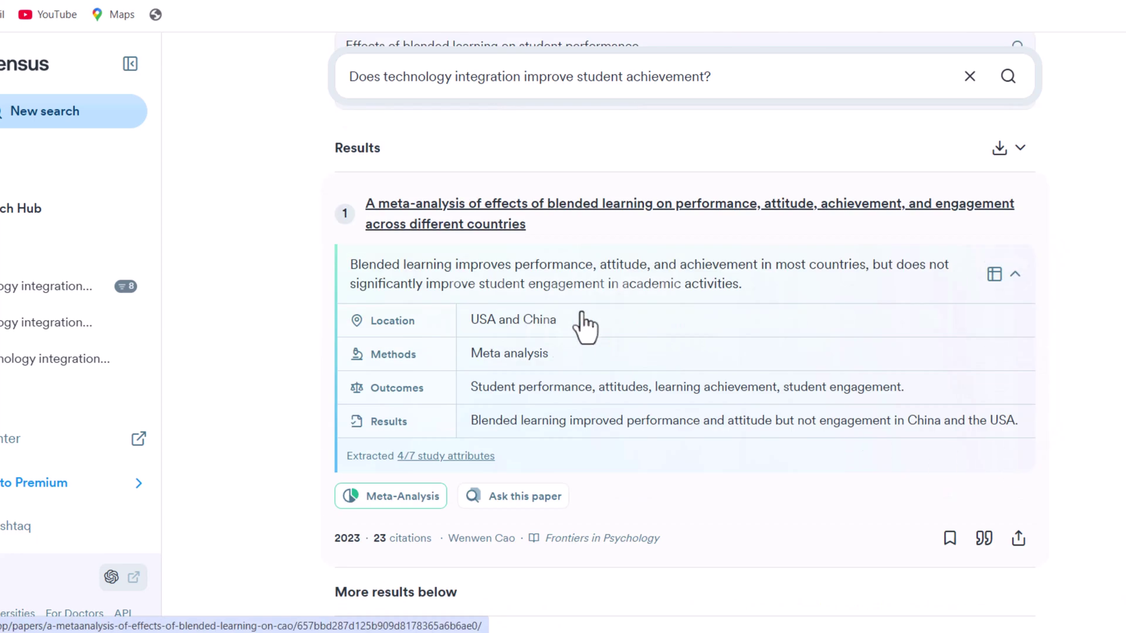
scroll(590, 363, down, 3)
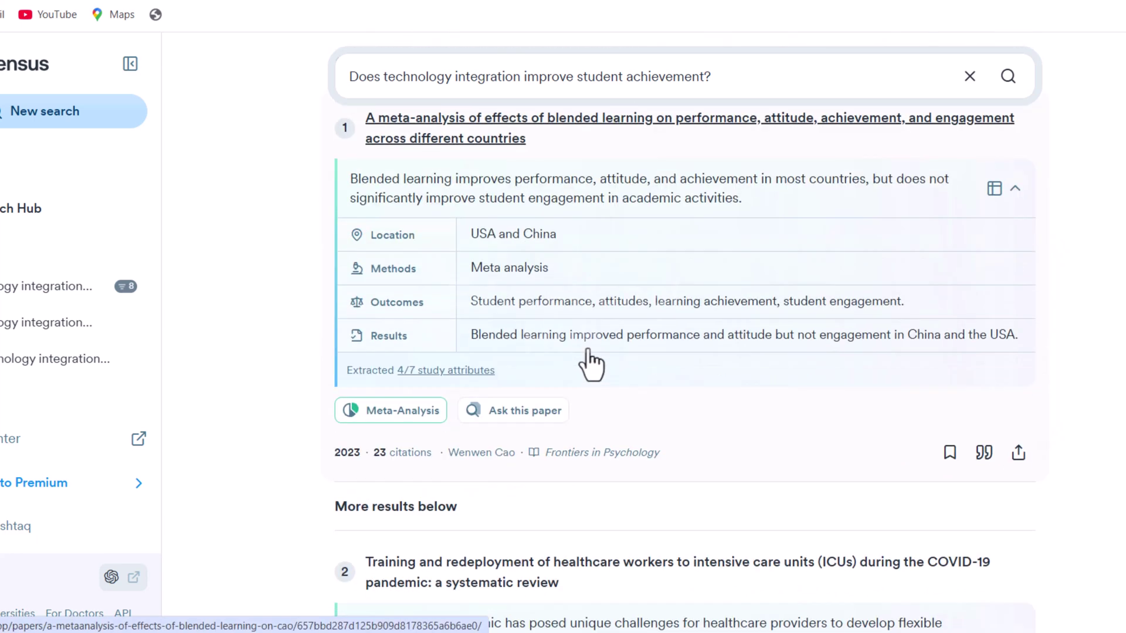
click(511, 325)
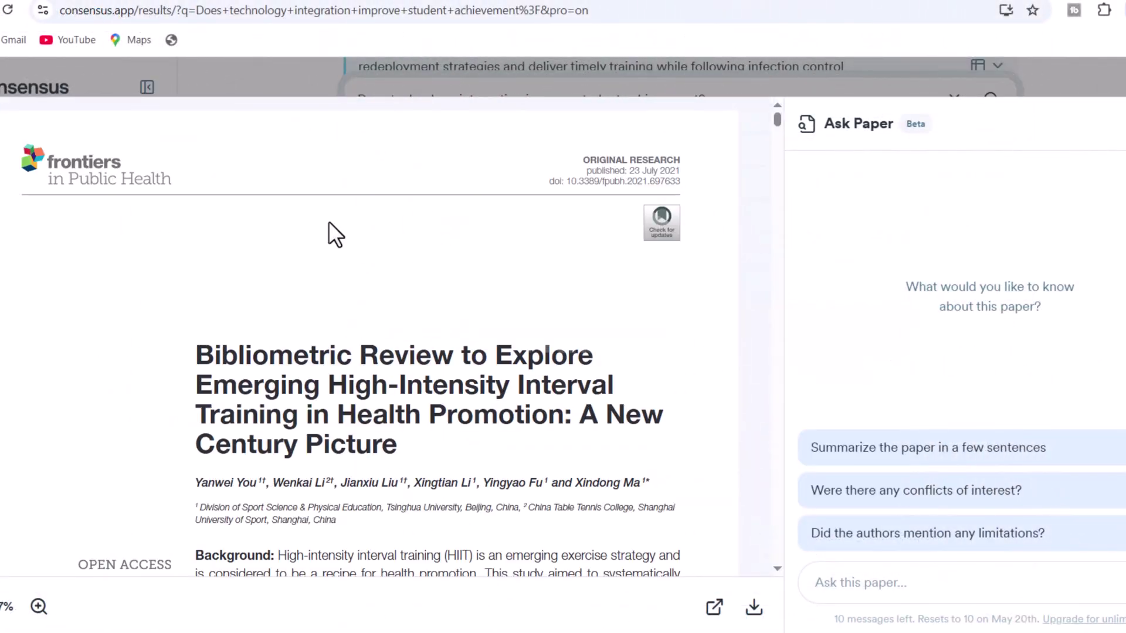
Get a few-sentence summary of the HIIT bibliometric review, select the answer, and exit Ask Paper.
scroll(336, 245, down, 2)
scroll(337, 239, down, 10)
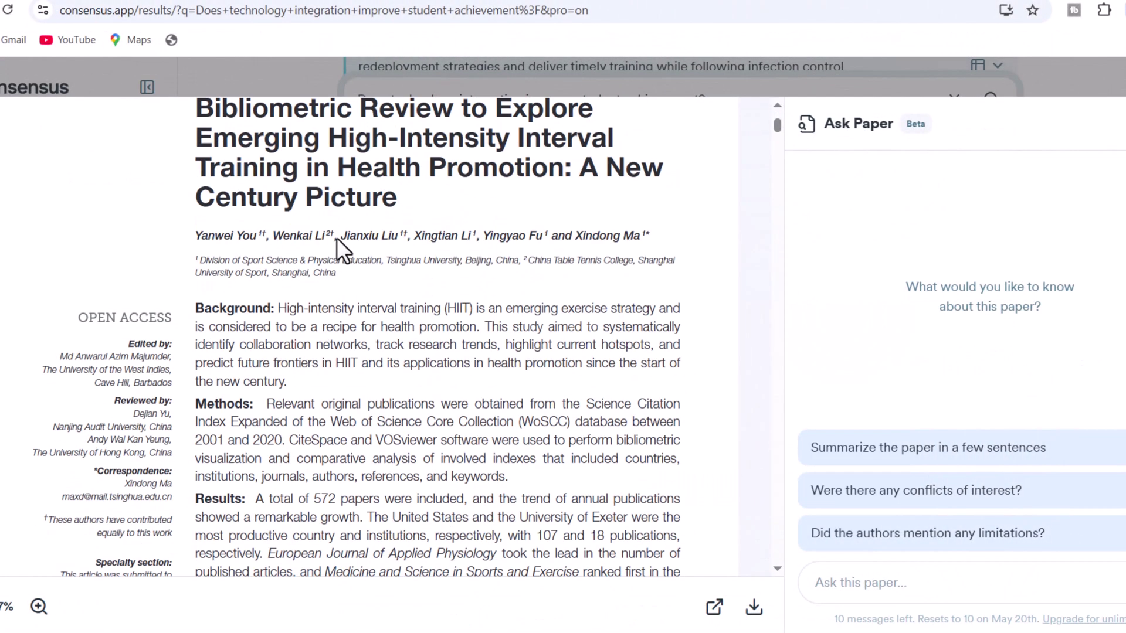
scroll(336, 237, down, 10)
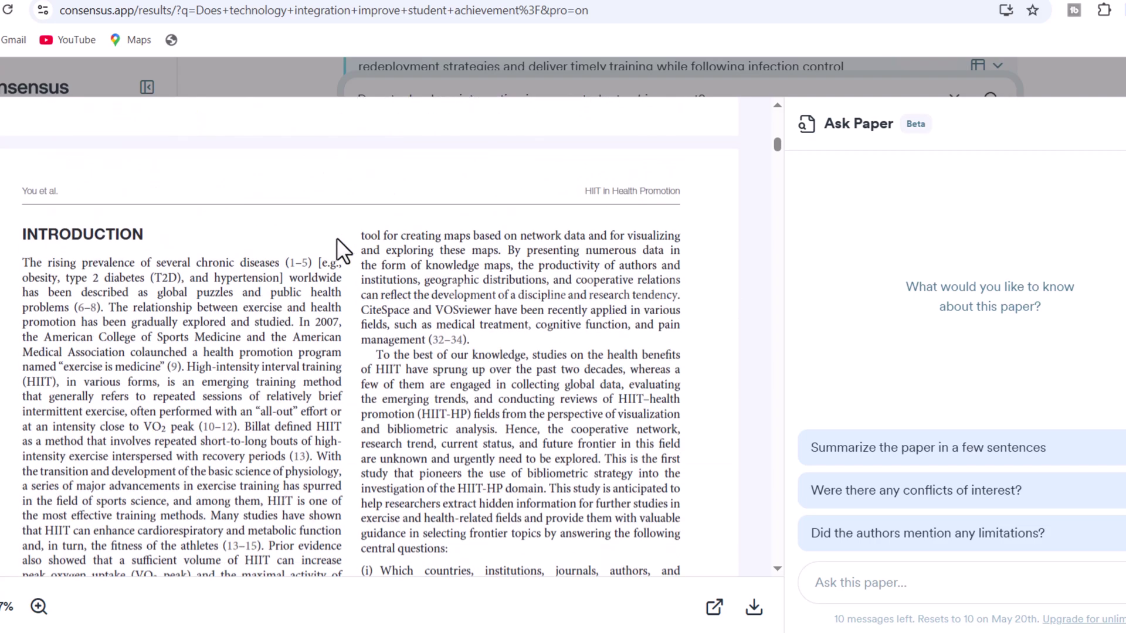
scroll(297, 252, down, 10)
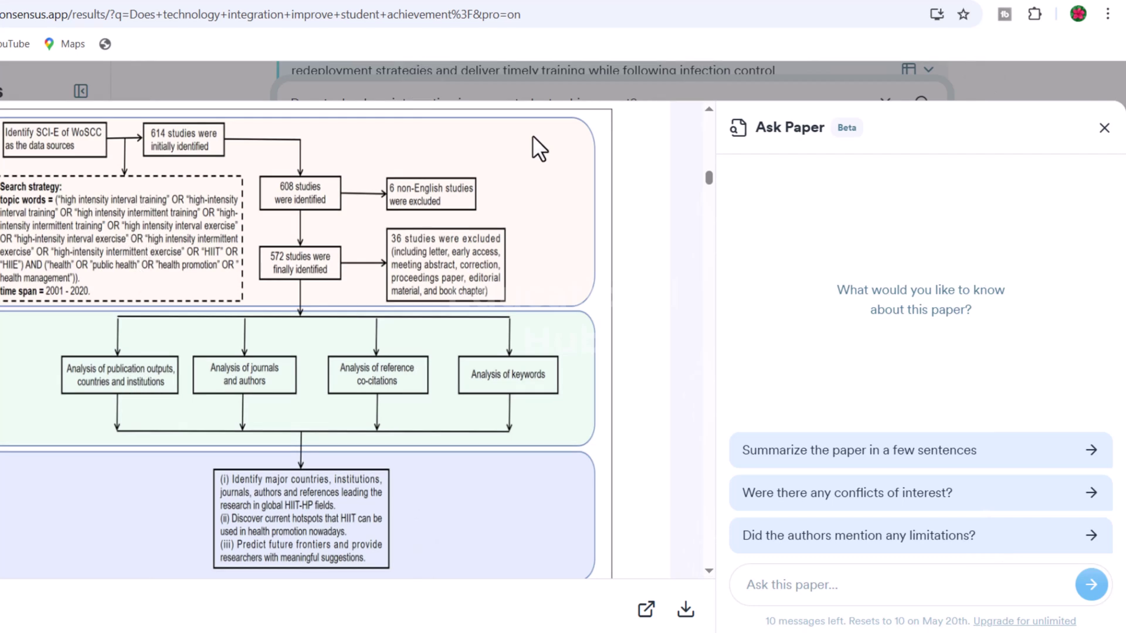
click(829, 466)
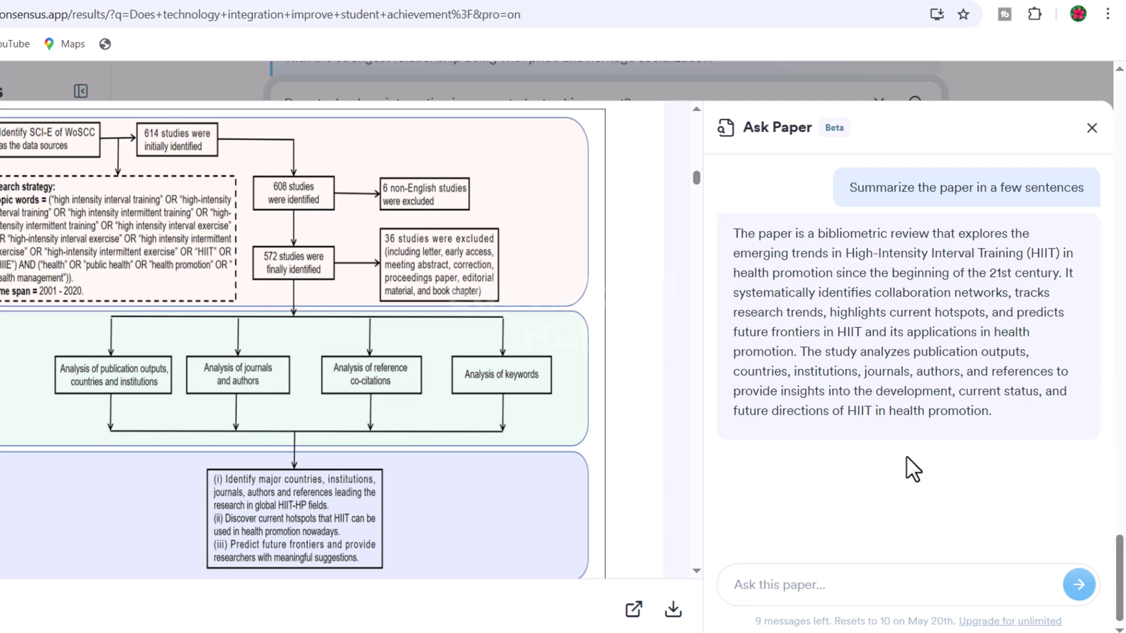
triple_click(756, 235)
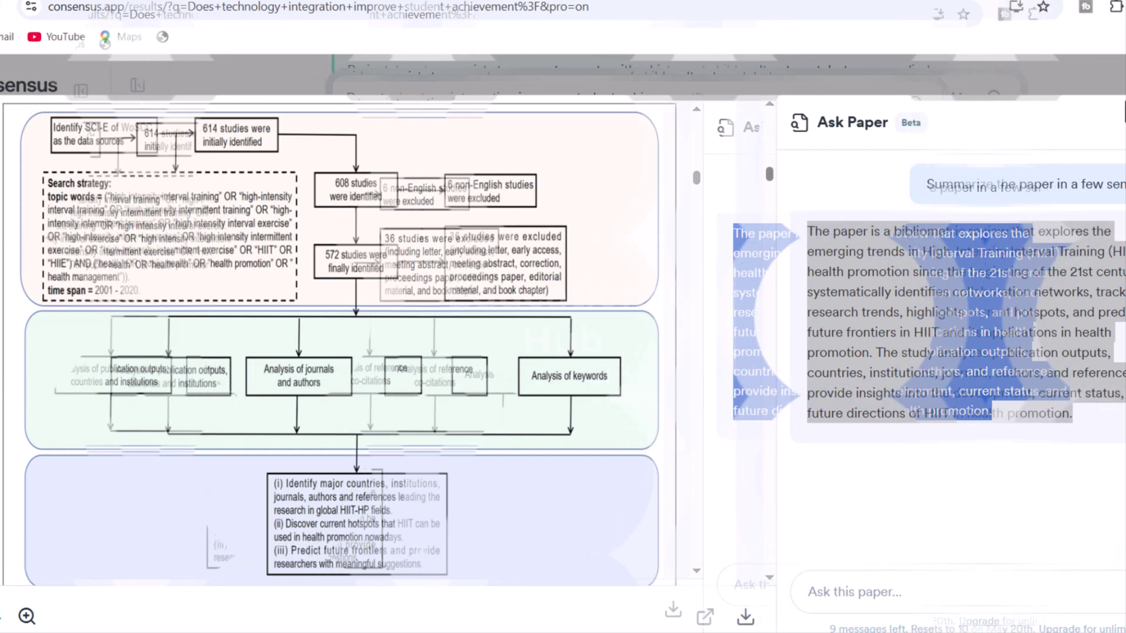
key(Escape)
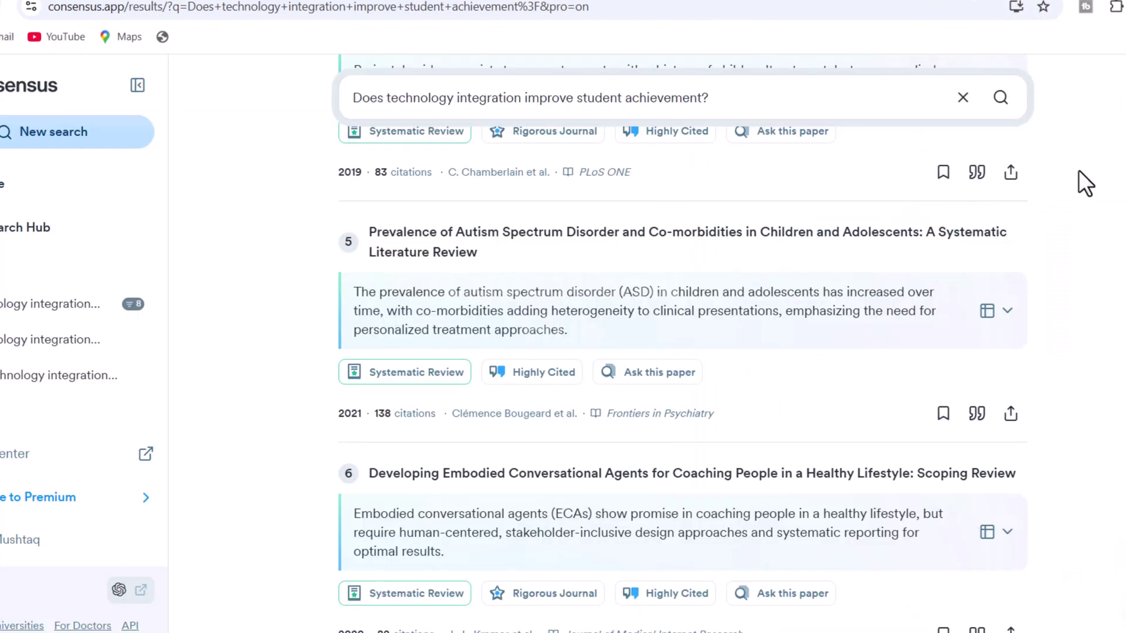
click(942, 176)
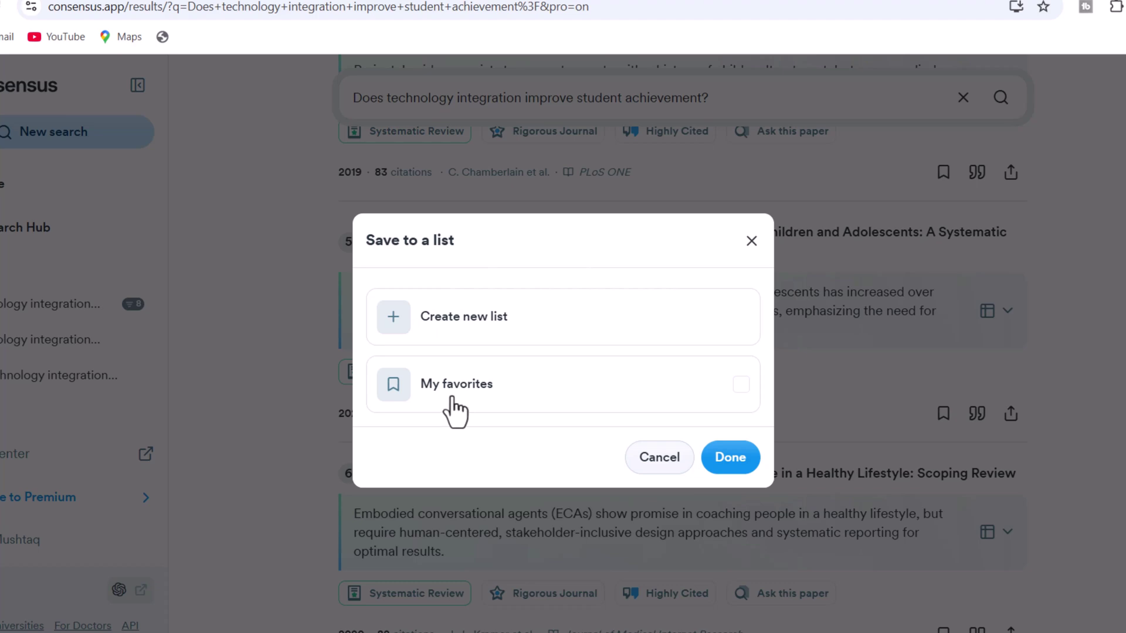
click(740, 457)
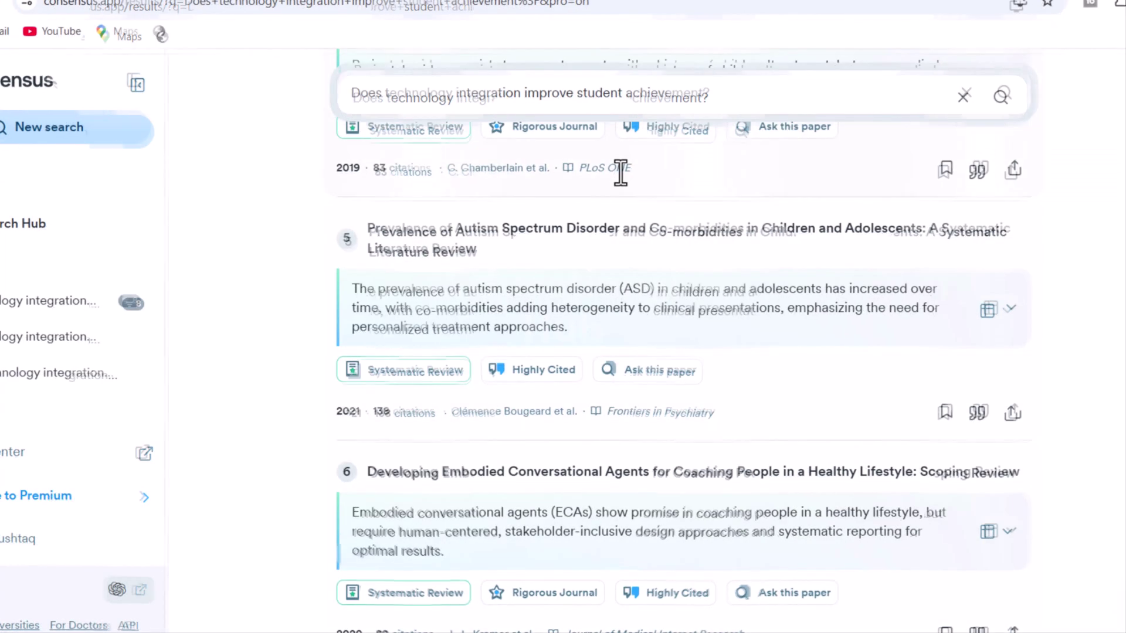
scroll(854, 319, up, 4)
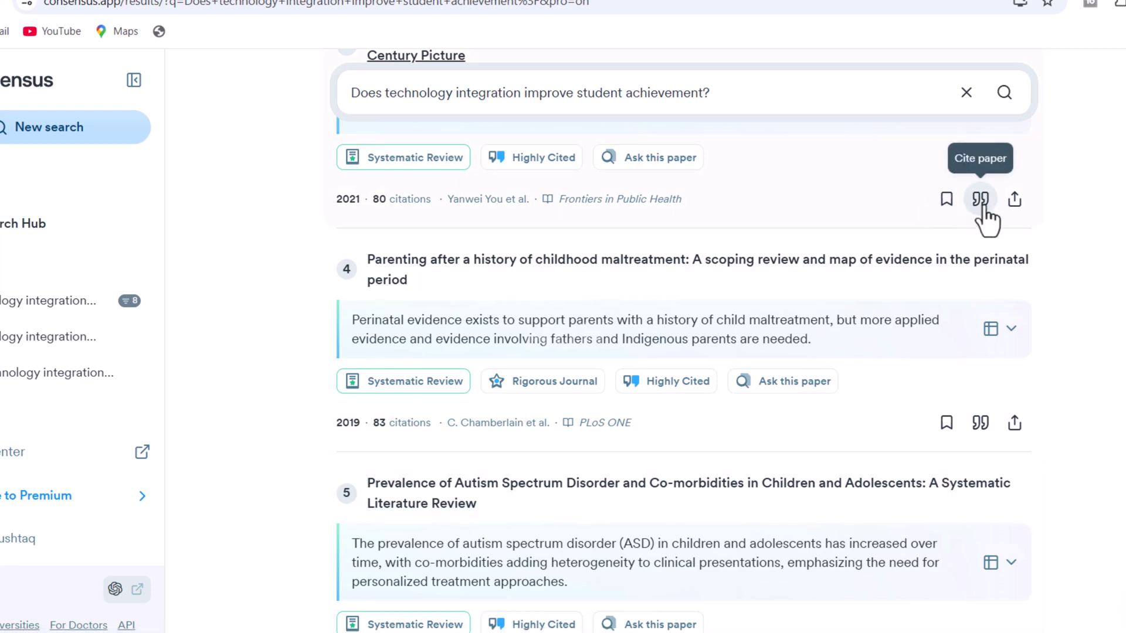
Preview the HIIT review's citation in MLA, Chicago, Harvard and BibTeX, then copy the BibTeX text.
click(982, 203)
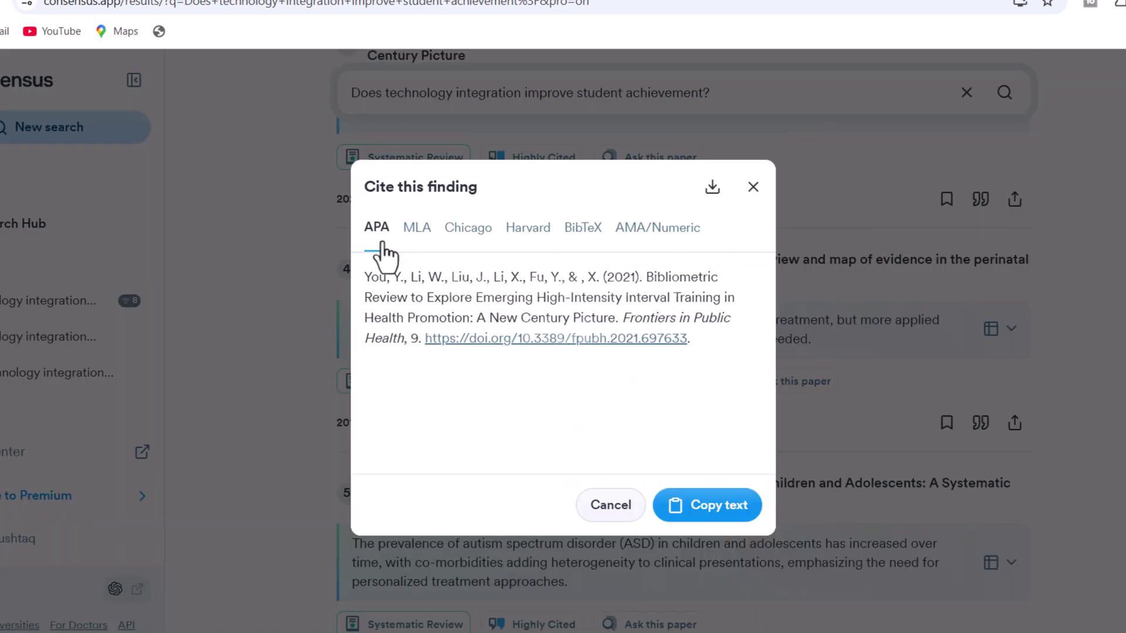
click(422, 235)
click(464, 231)
click(536, 232)
click(583, 228)
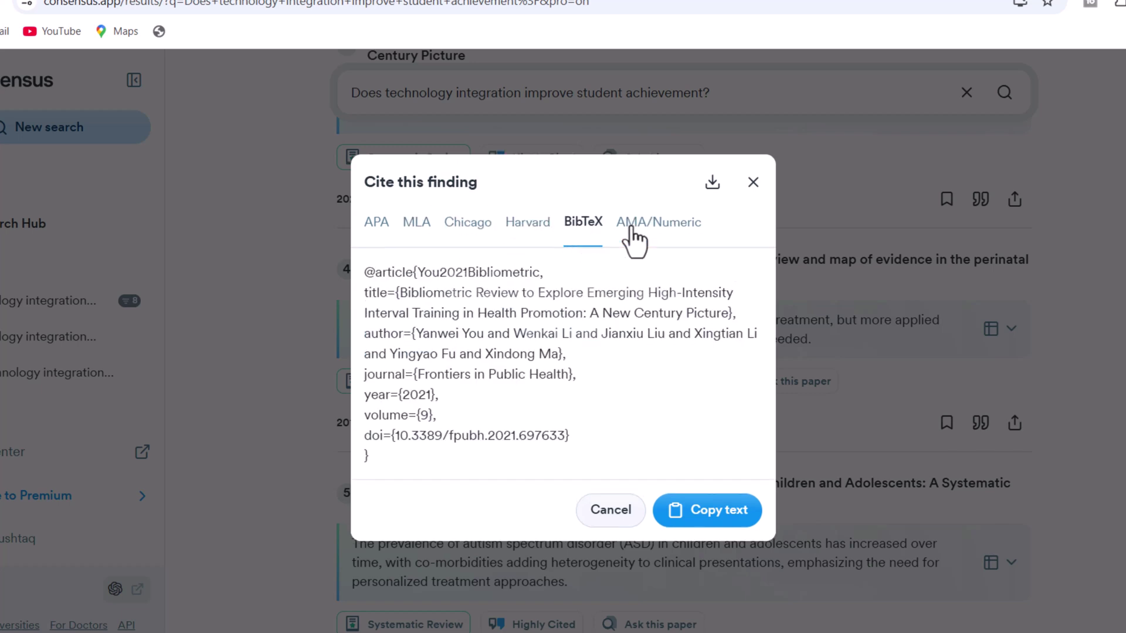
click(714, 511)
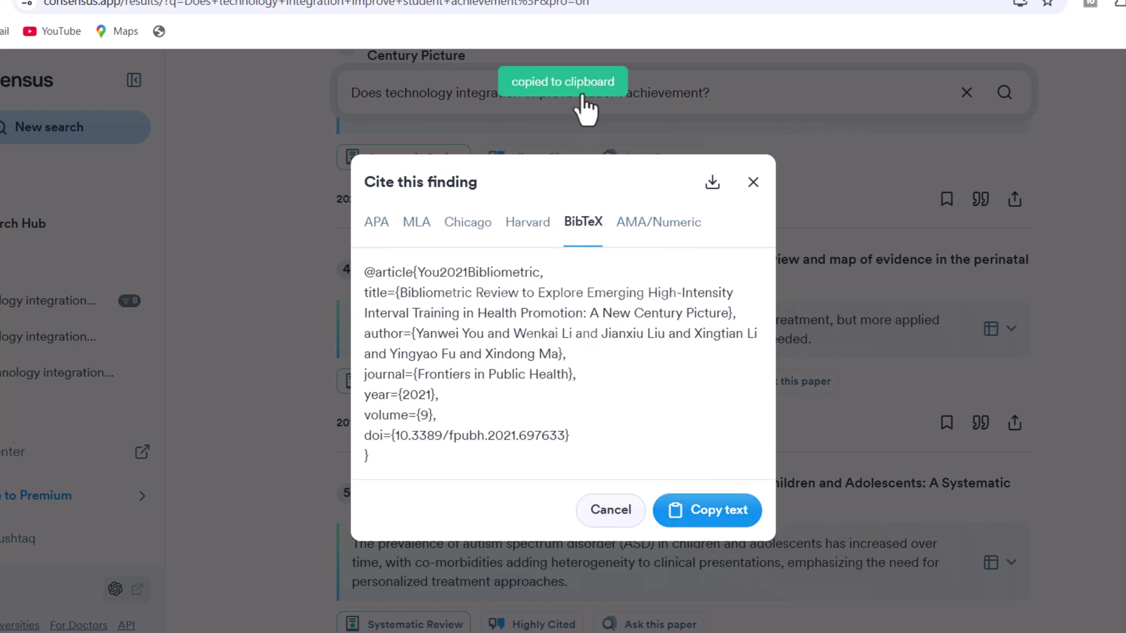
Export the citation as an .RIS file, open it from downloads, then show sharing options.
click(713, 186)
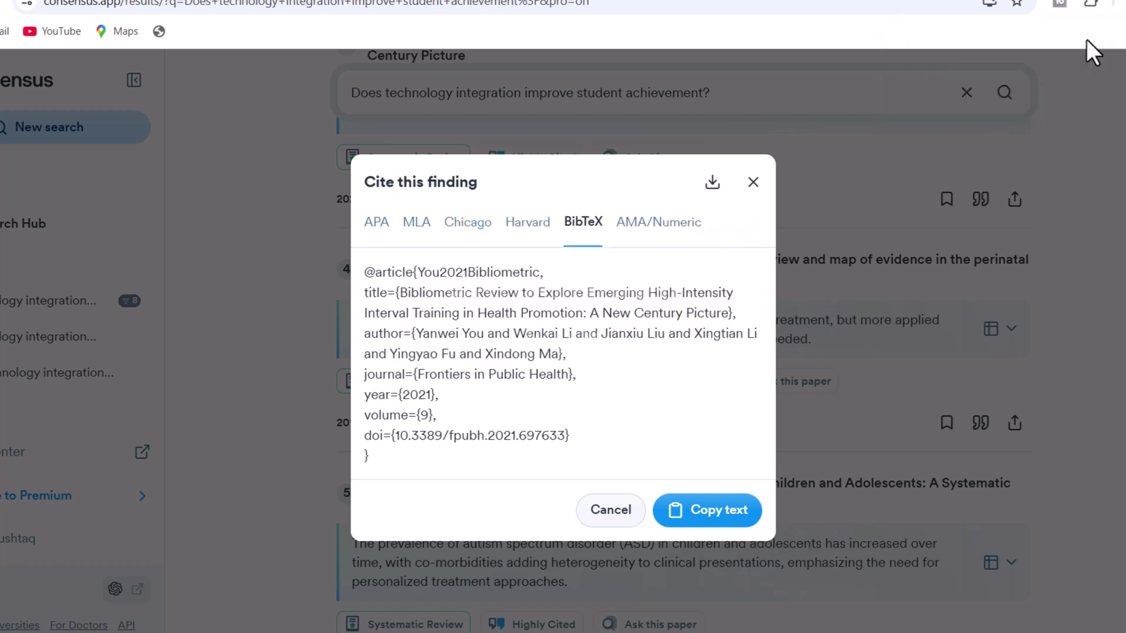
click(1090, 5)
click(1003, 78)
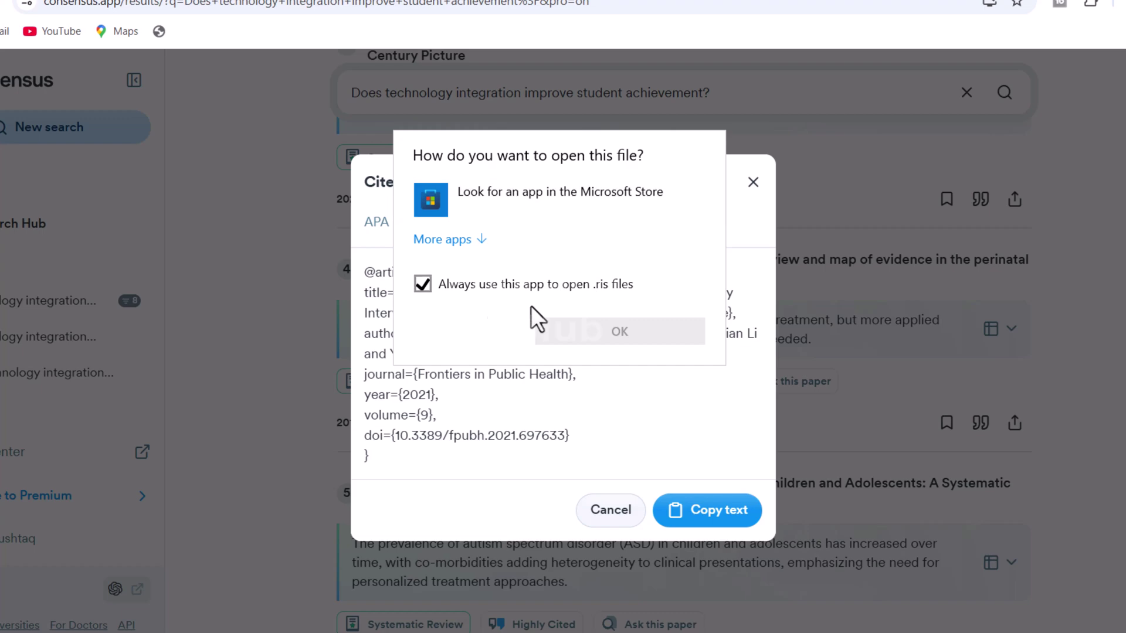
click(759, 120)
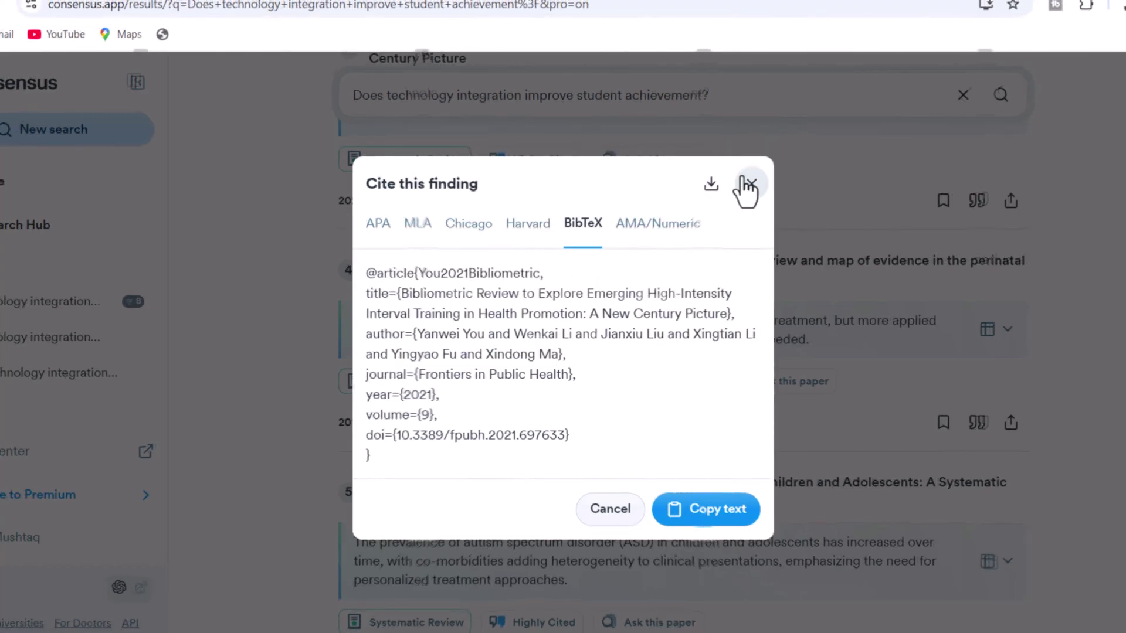
click(748, 184)
click(1009, 201)
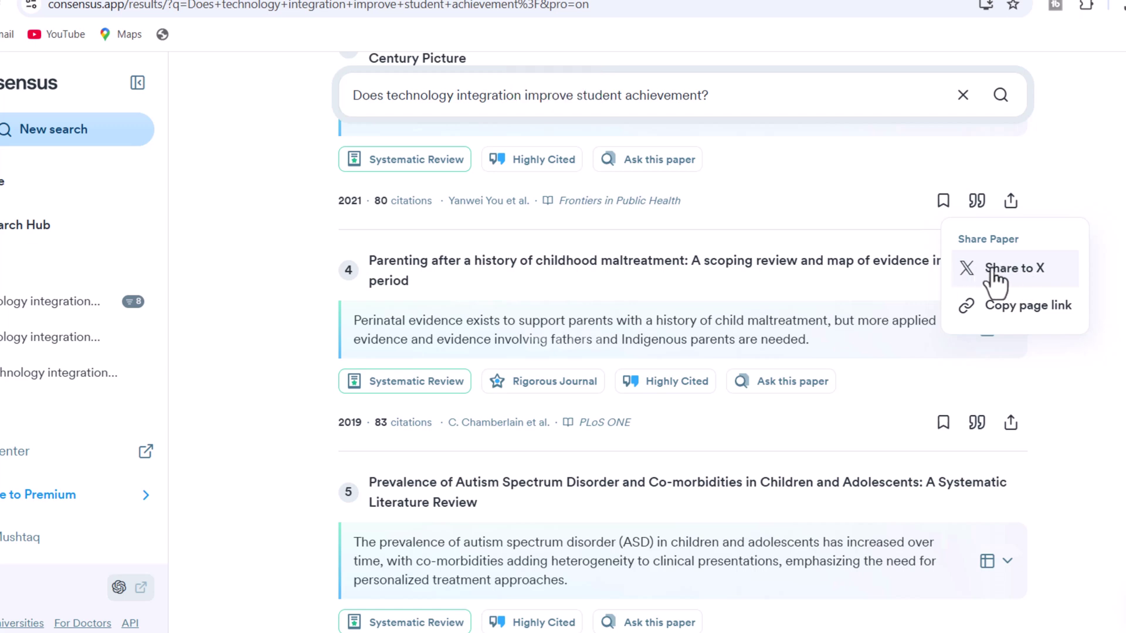
click(995, 270)
key(ctrl+w)
click(1010, 202)
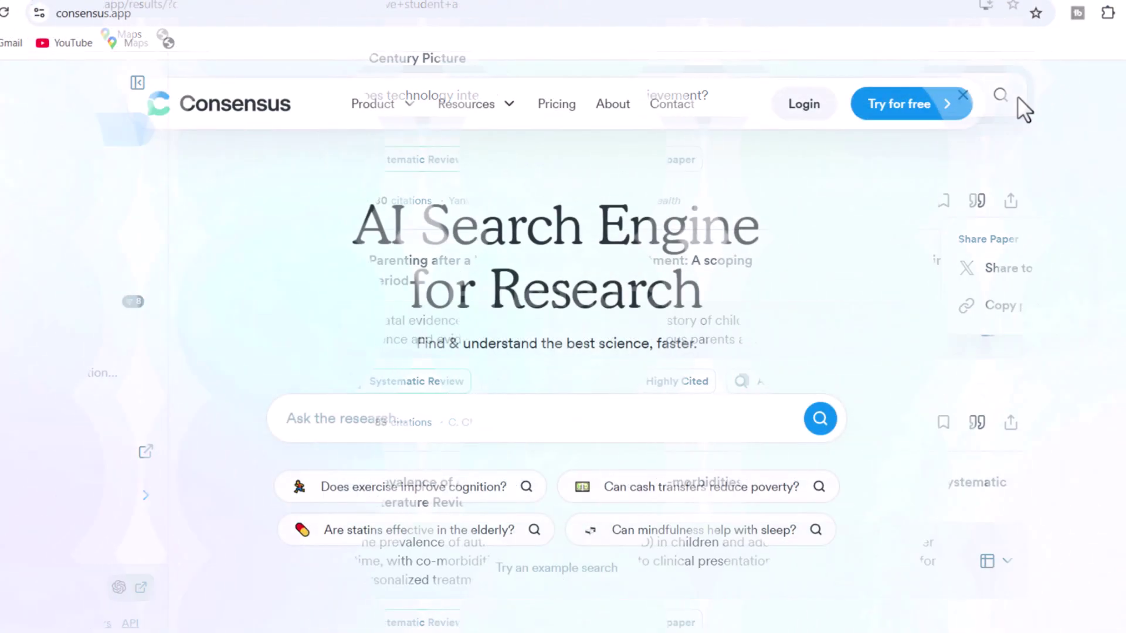
Highlight the 'AI Search Engine for Research' heading and the 'Find & understand the best science, faster.' tagline.
triple_click(555, 226)
triple_click(613, 299)
scroll(615, 299, down, 1)
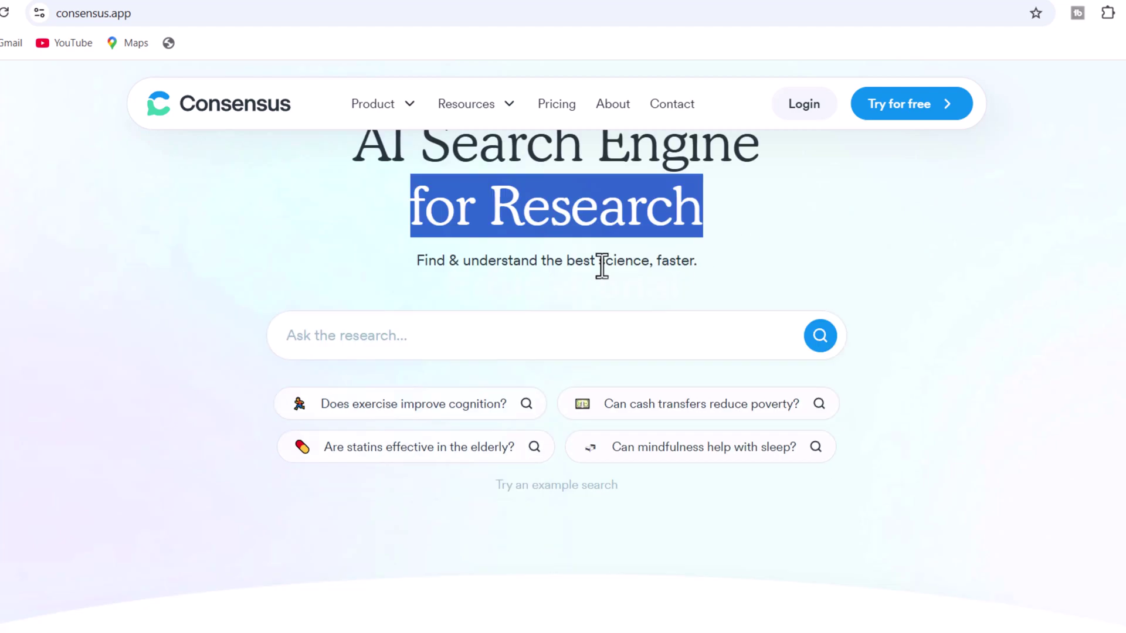
triple_click(602, 261)
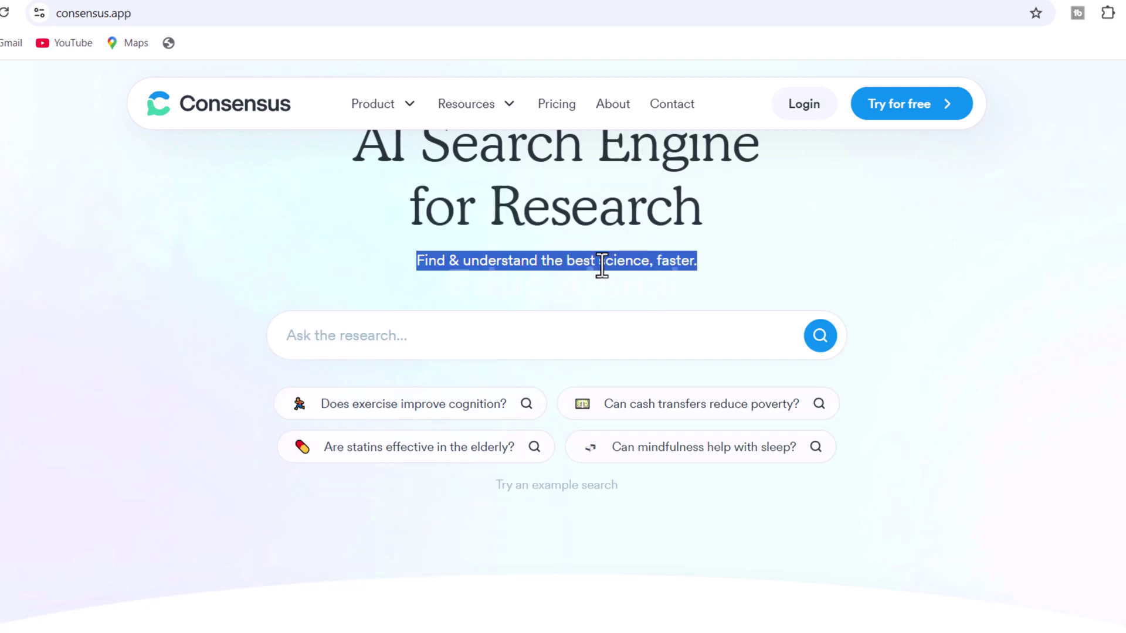
scroll(817, 219, down, 3)
scroll(816, 218, down, 10)
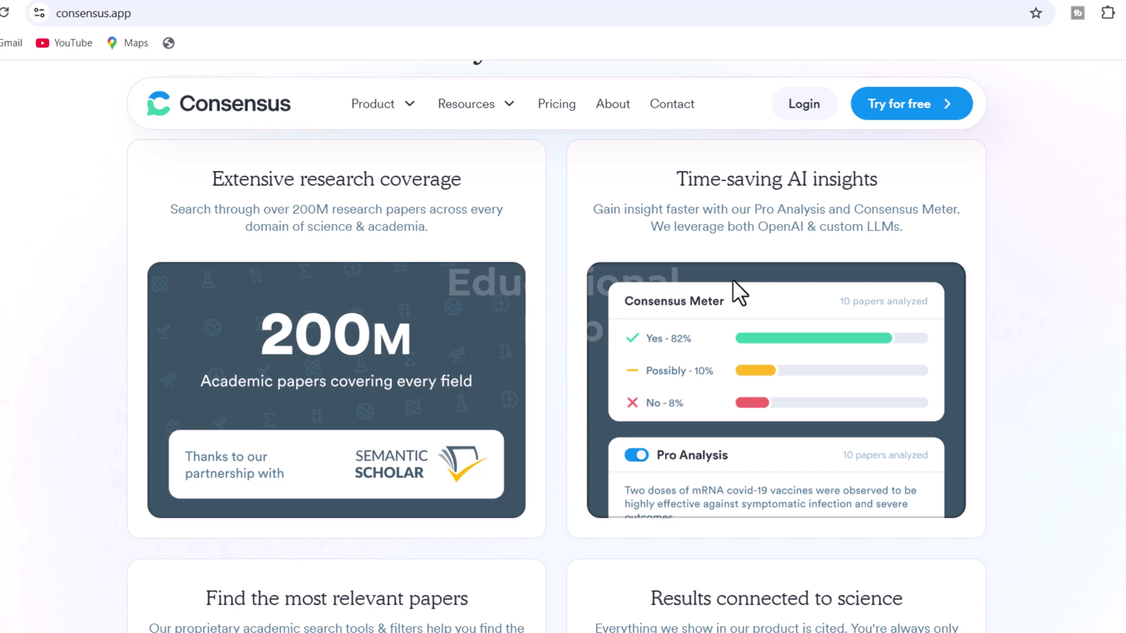
scroll(733, 282, down, 7)
Highlight the 'Results connected to science', 'Students & researchers' and 'Clinicians & doctors' headings.
triple_click(677, 178)
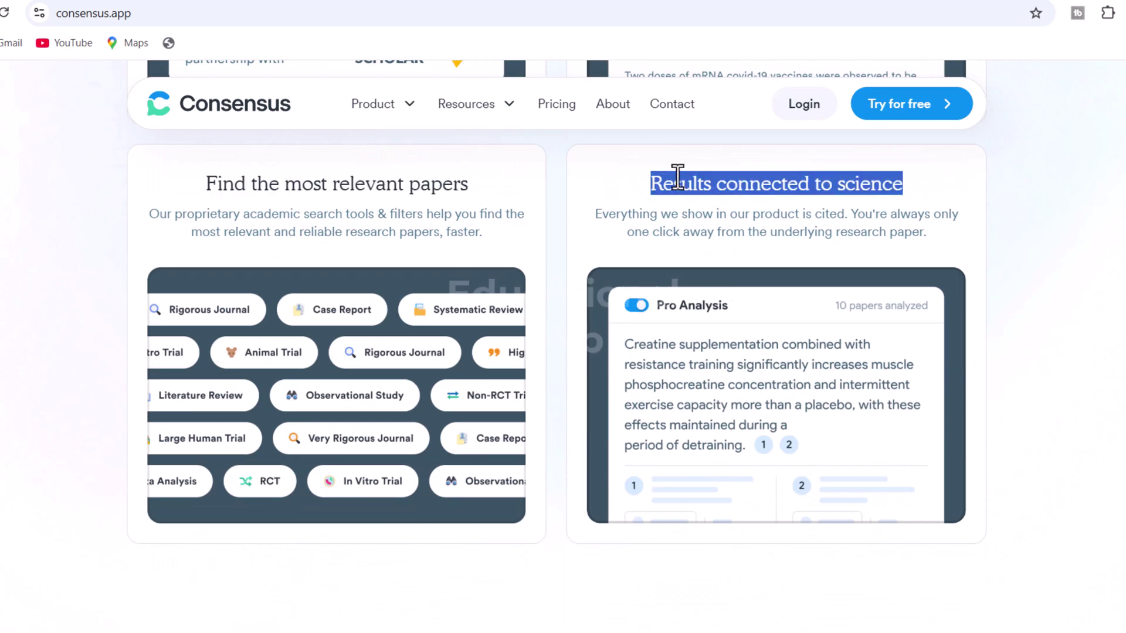
scroll(674, 176, down, 8)
triple_click(246, 343)
double_click(781, 345)
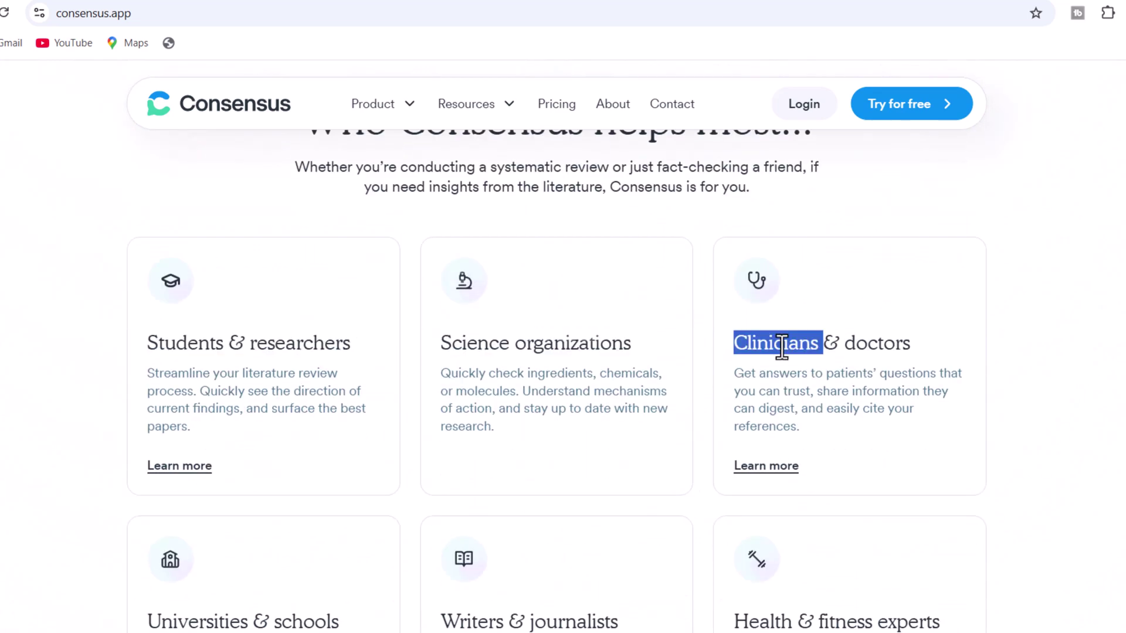
triple_click(781, 344)
Highlight the Universities & schools, Writers & journalists and Health & fitness experts headings, plus the who-chooses-Consensus sentence.
scroll(284, 459, down, 3)
triple_click(284, 457)
triple_click(586, 456)
triple_click(763, 456)
scroll(535, 505, down, 7)
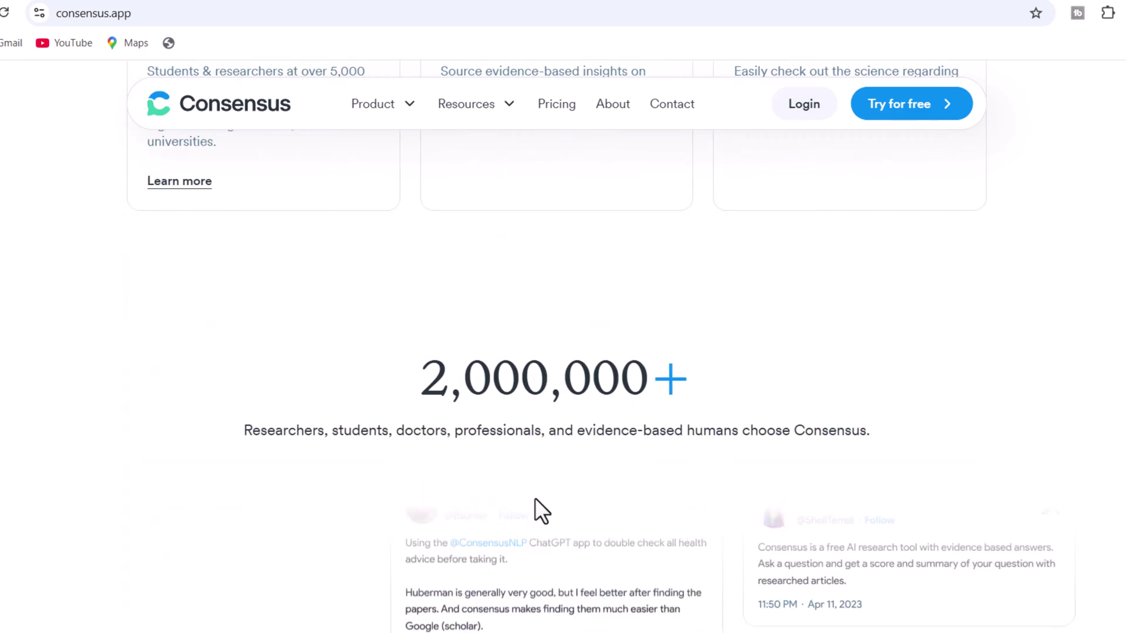
triple_click(508, 432)
scroll(508, 442, down, 10)
scroll(508, 442, up, 11)
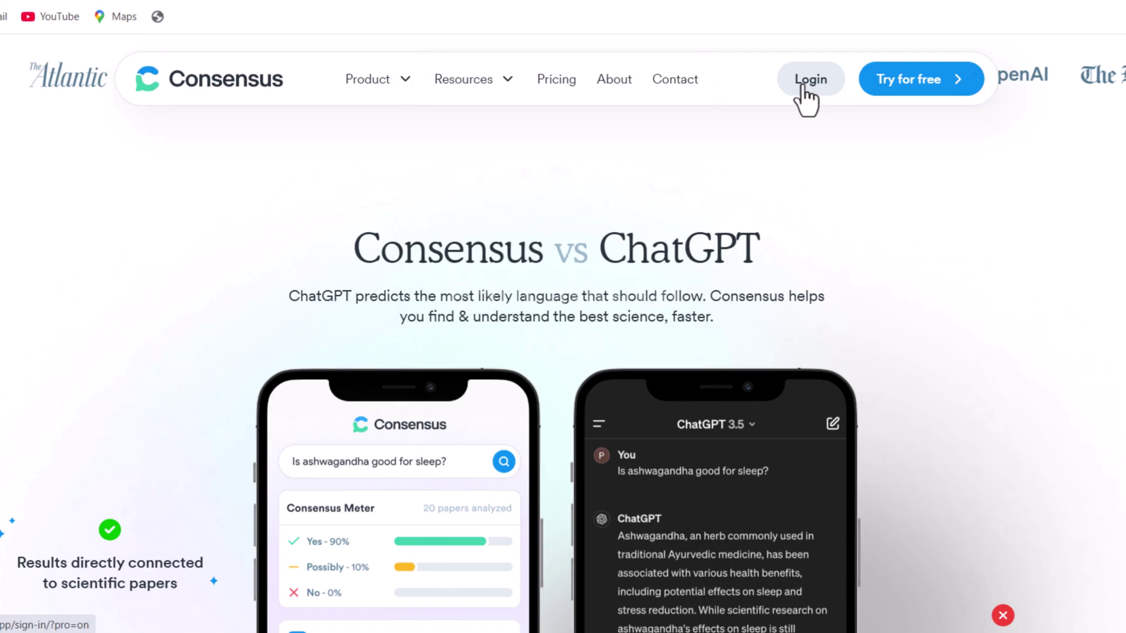
Visit the sign-in page, then return home and highlight the 'AI Search Engine for Research' headline and tagline.
click(801, 83)
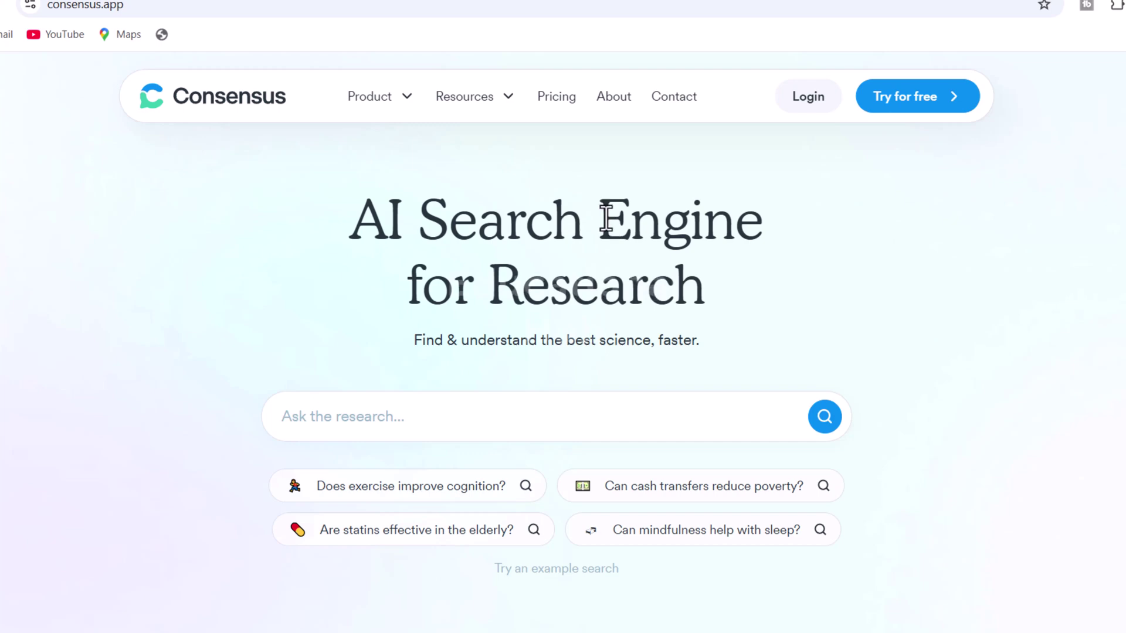
double_click(560, 224)
triple_click(636, 229)
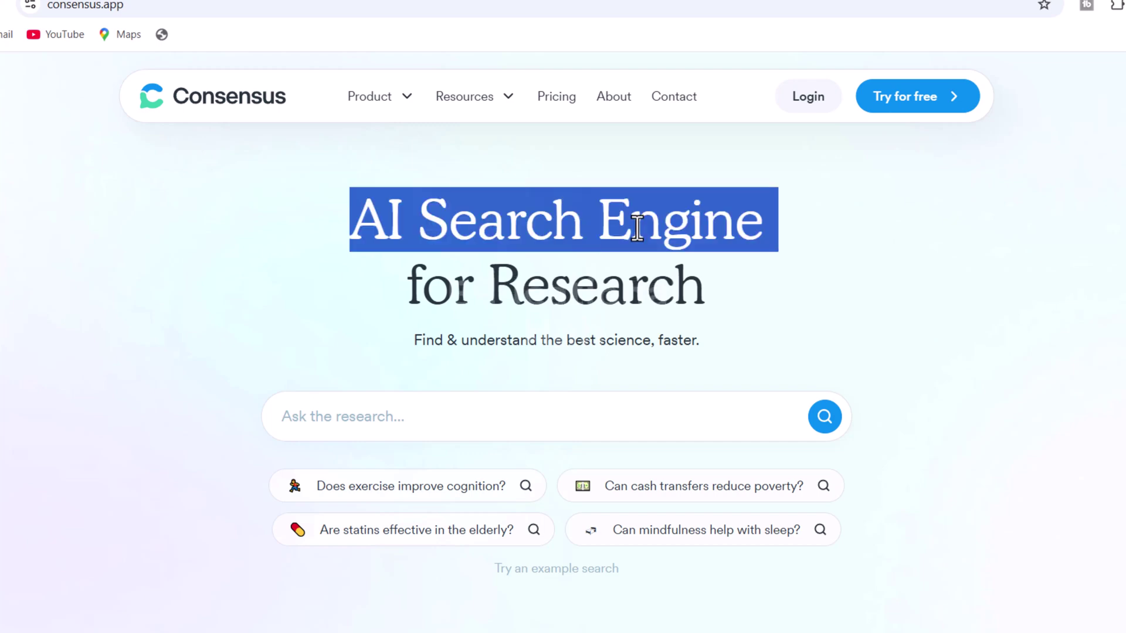
triple_click(617, 300)
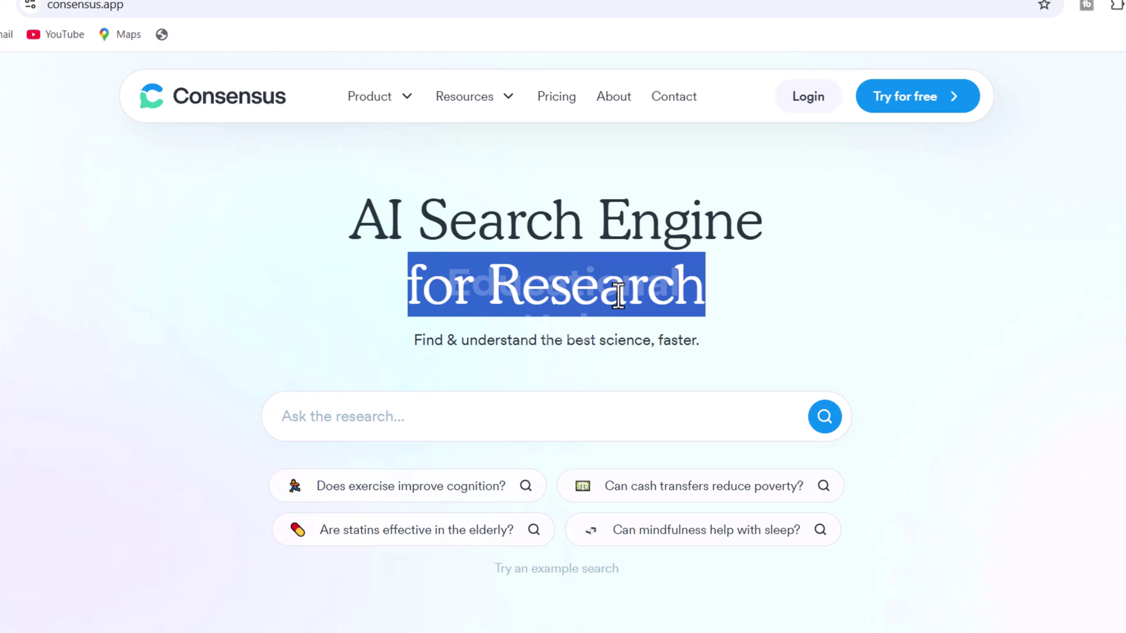
scroll(617, 293, down, 1)
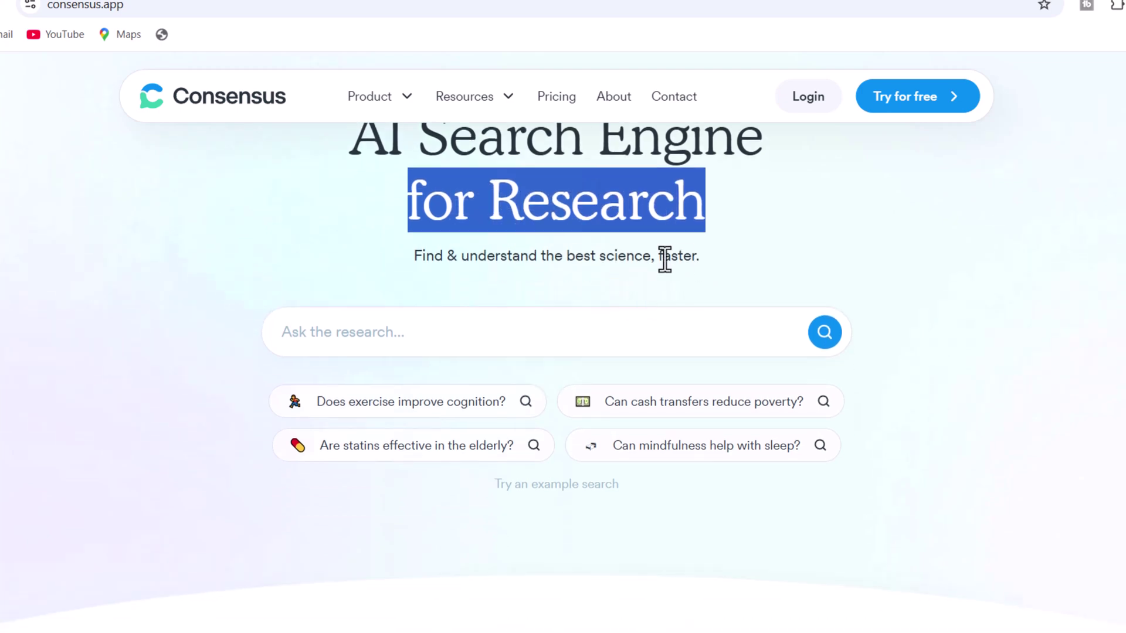
triple_click(602, 260)
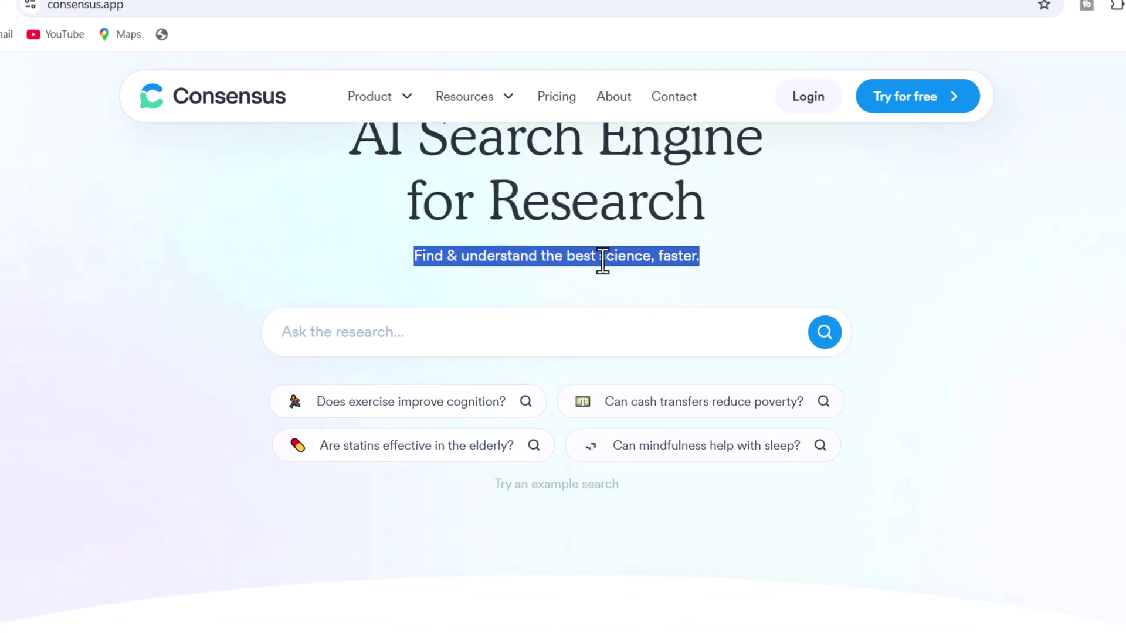